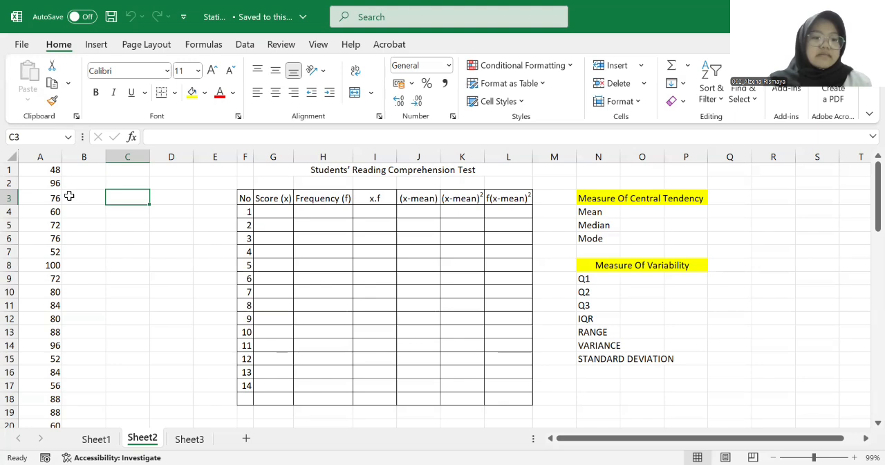
pyautogui.click(69, 195)
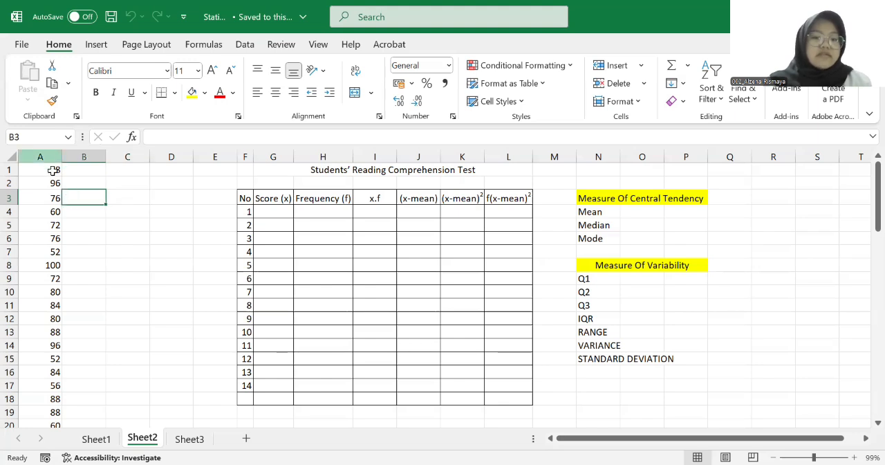
pyautogui.click(54, 170)
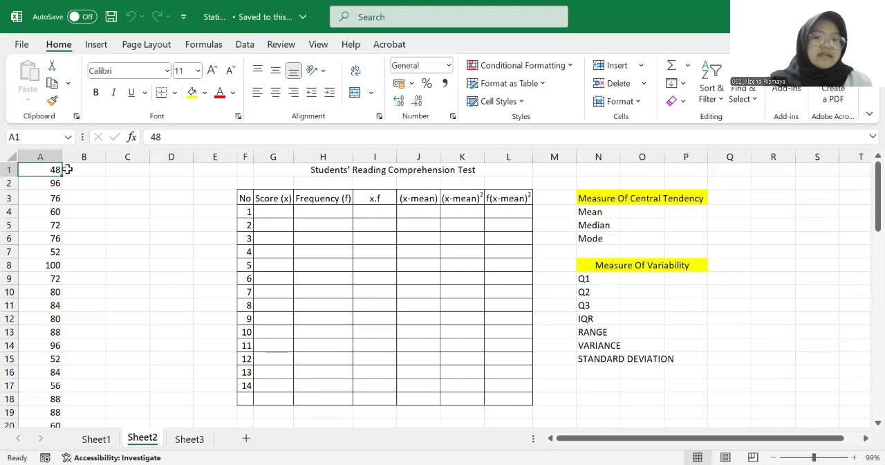
pyautogui.click(305, 5)
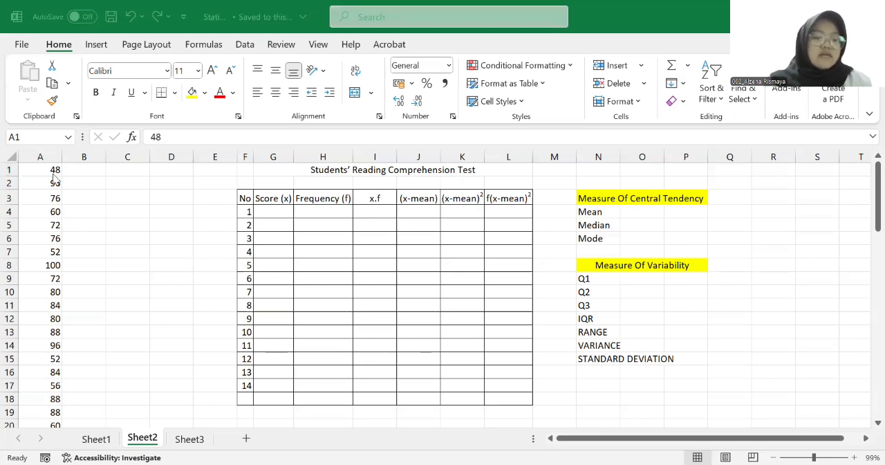
pyautogui.click(91, 181)
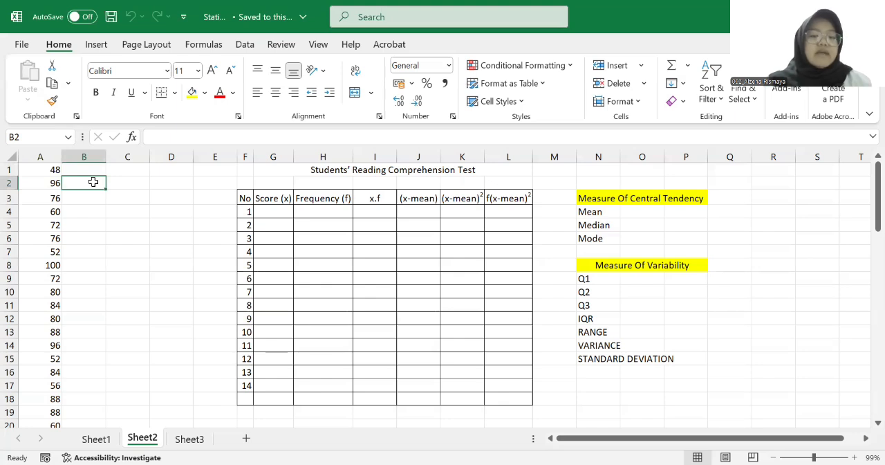
pyautogui.click(245, 198)
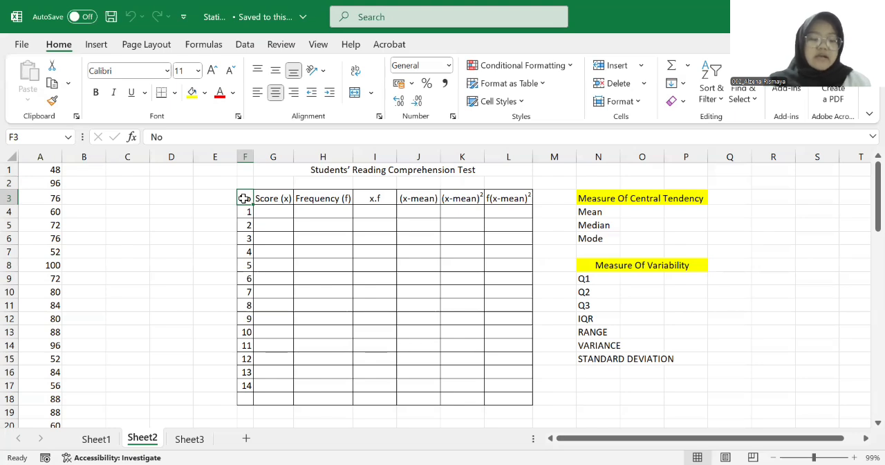
pyautogui.moveTo(244, 198); pyautogui.dragTo(518, 200)
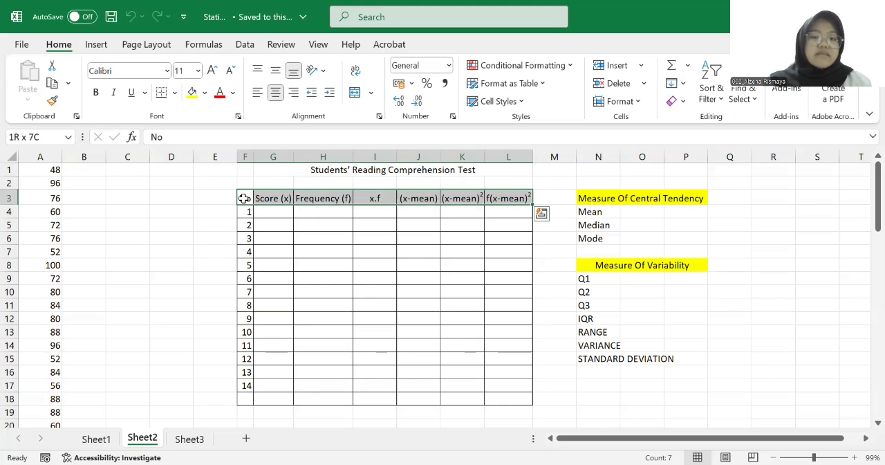
# Sort the raw test scores in column A from smallest to largest
pyautogui.click(52, 155)
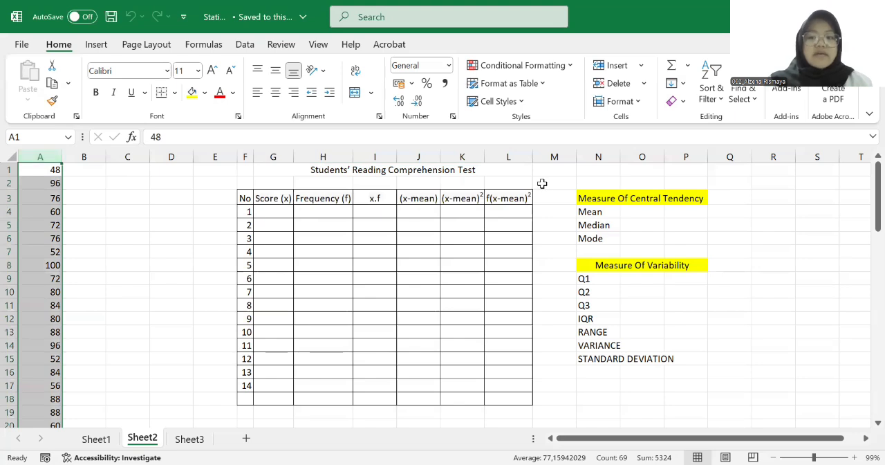
pyautogui.click(717, 104)
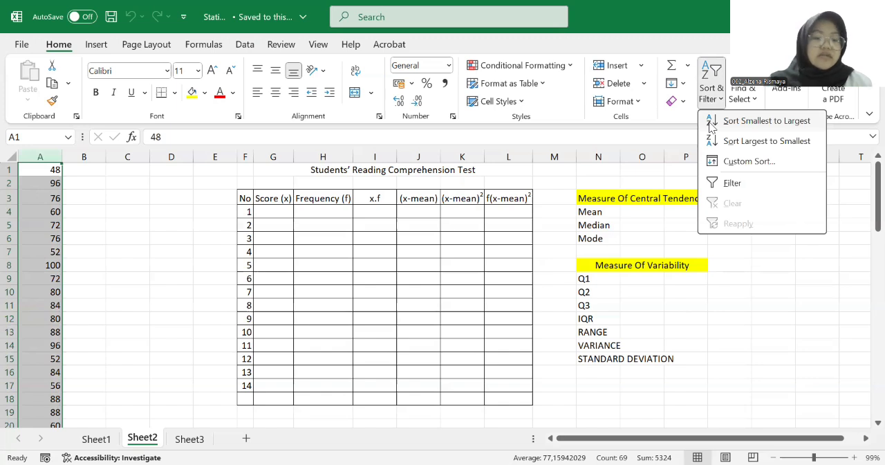
pyautogui.click(710, 122)
pyautogui.click(81, 180)
# Copy the sorted scores in A1:A69 into column D, starting at cell D3
pyautogui.click(42, 170)
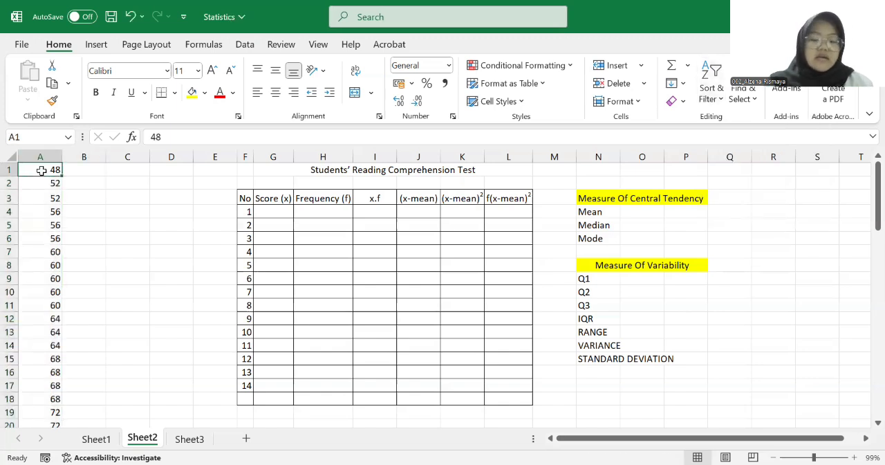
pyautogui.hotkey('shift', 'Down')
pyautogui.hotkey('shift', 'Down')
pyautogui.hotkey('shift', 'Down')
pyautogui.hotkey('shift', 'Down')
pyautogui.hotkey('shift', 'Down')
pyautogui.hotkey('shift', 'Down')
pyautogui.hotkey('shift', 'Down')
pyautogui.hotkey('shift', 'Down')
pyautogui.hotkey('shift', 'Down')
pyautogui.hotkey('shift', 'Down')
pyautogui.hotkey('shift', 'Down')
pyautogui.hotkey('shift', 'Down')
pyautogui.hotkey('shift', 'Down')
pyautogui.hotkey('shift', 'Down')
pyautogui.hotkey('shift', 'Down')
pyautogui.hotkey('shift', 'Down')
pyautogui.hotkey('shift', 'Down')
pyautogui.hotkey('shift', 'Down')
pyautogui.hotkey('shift', 'Down')
pyautogui.hotkey('shift', 'Down')
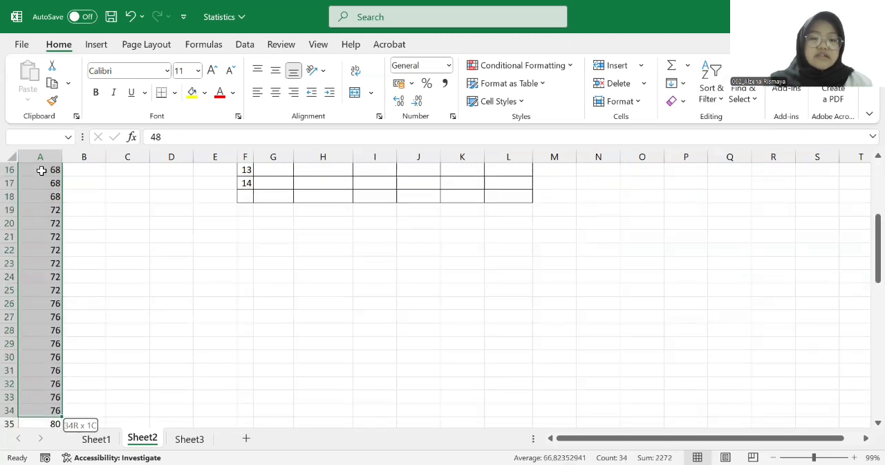
pyautogui.hotkey('shift', 'Down')
pyautogui.hotkey('shift', 'Down')
pyautogui.hotkey('shift', 'Down')
pyautogui.hotkey('shift', 'Down')
pyautogui.hotkey('shift', 'Down')
pyautogui.hotkey('shift', 'Down')
pyautogui.hotkey('shift', 'Down')
pyautogui.hotkey('shift', 'Down')
pyautogui.hotkey('shift', 'Down')
pyautogui.hotkey('shift', 'Down')
pyautogui.hotkey('shift', 'Down')
pyautogui.hotkey('shift', 'Down')
pyautogui.hotkey('shift', 'Down')
pyautogui.hotkey('shift', 'Down')
pyautogui.hotkey('shift', 'Down')
pyautogui.hotkey('shift', 'Down')
pyautogui.hotkey('shift', 'Down')
pyautogui.hotkey('shift', 'Down')
pyautogui.hotkey('shift', 'Down')
pyautogui.hotkey('shift', 'Down')
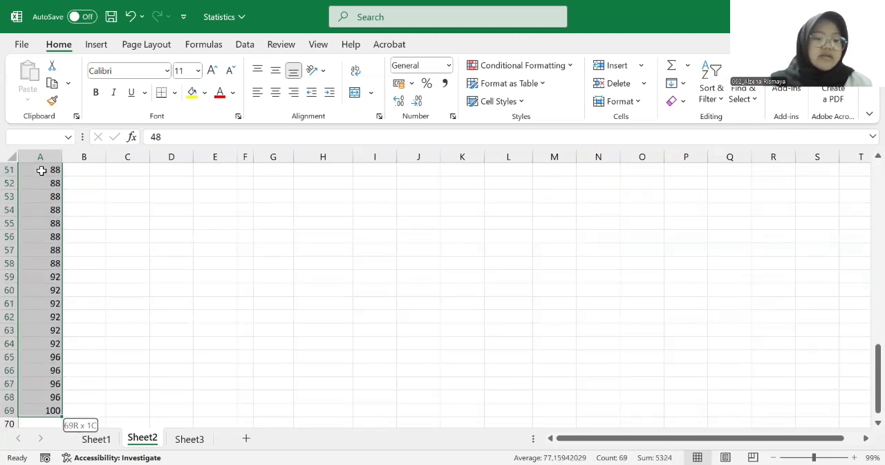
pyautogui.hotkey('ctrl', 'c')
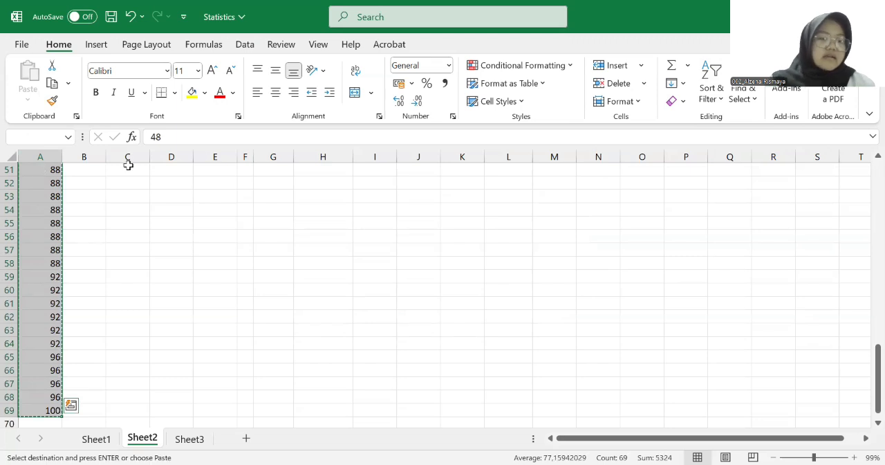
pyautogui.click(127, 210)
pyautogui.scroll(17, 134, 210)
pyautogui.scroll(-1, 191, 201)
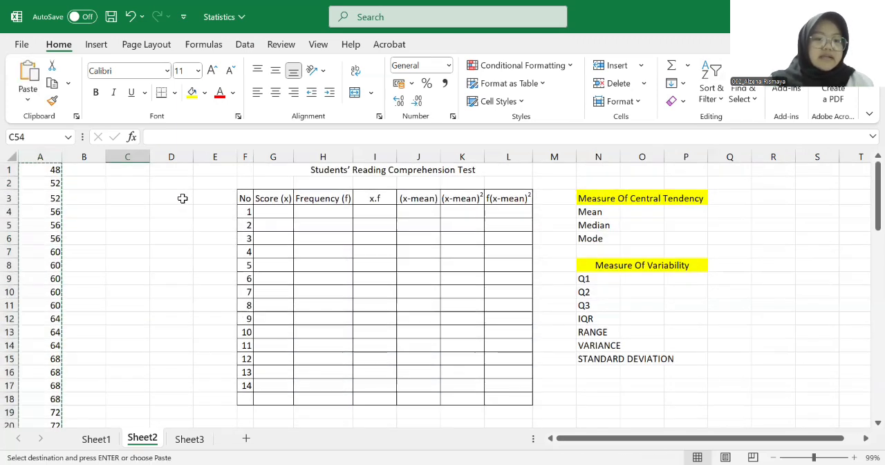
pyautogui.click(181, 198)
pyautogui.hotkey('ctrl', 'v')
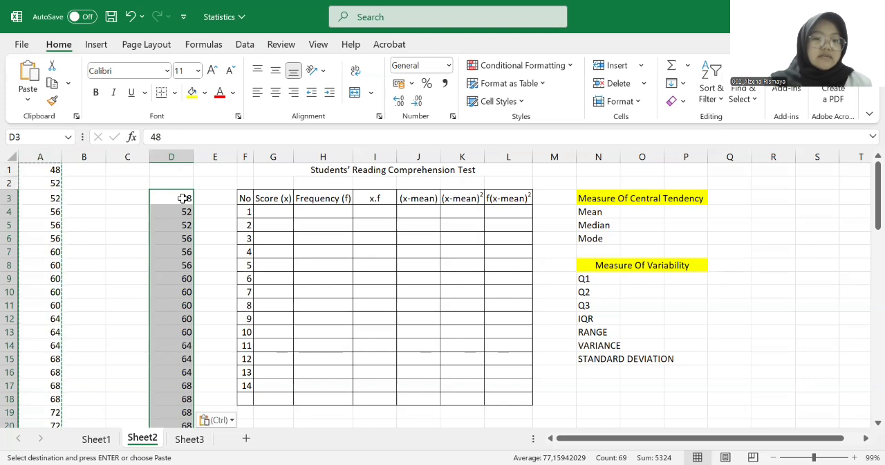
# Remove the duplicate values from the copied scores in column D
pyautogui.click(243, 45)
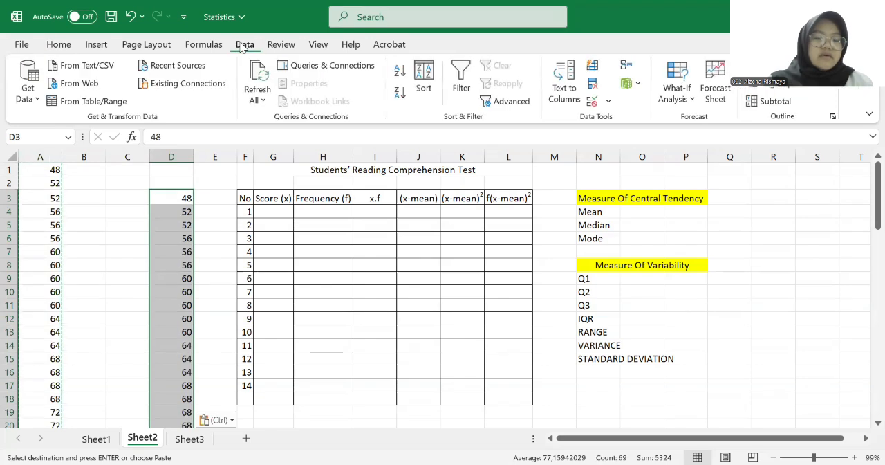
pyautogui.click(592, 85)
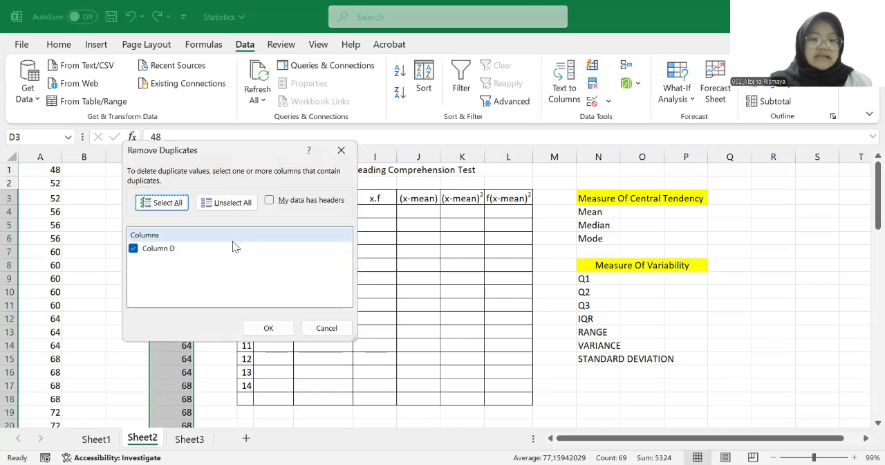
pyautogui.click(267, 328)
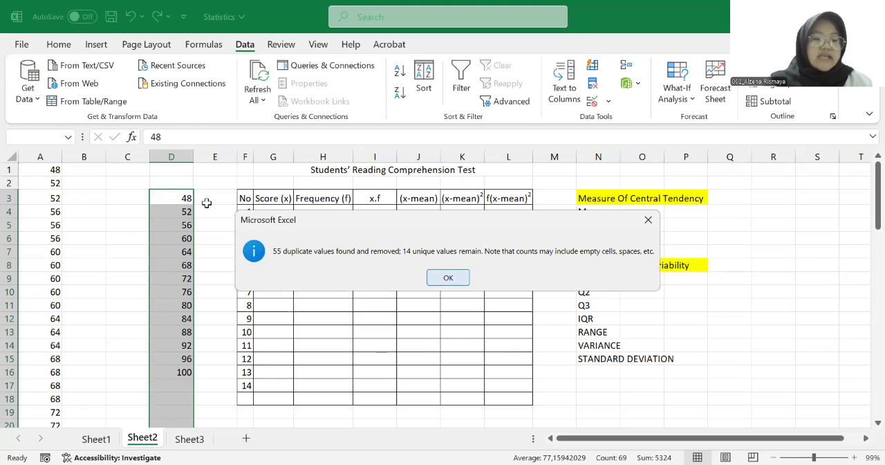
pyautogui.press('Return')
# Copy the unique scores in D3:D16 into the table's Score (x) column, starting at cell G4
pyautogui.click(180, 198)
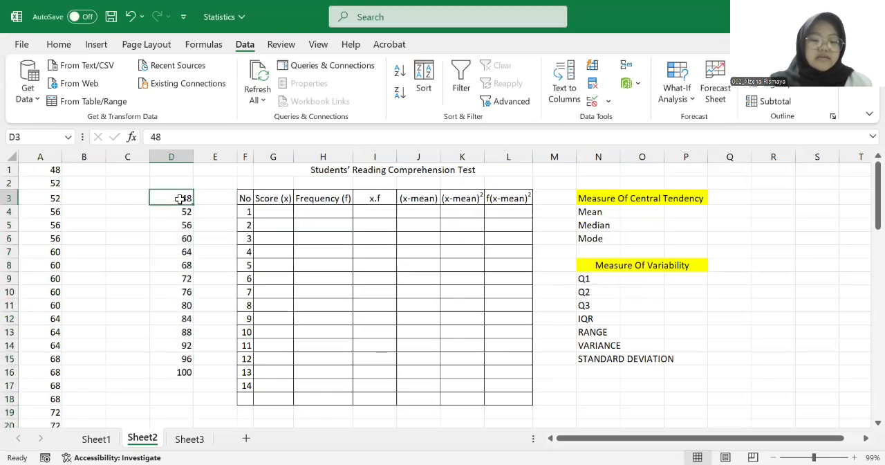
pyautogui.hotkey('shift', 'Down')
pyautogui.hotkey('shift', 'Down')
pyautogui.hotkey('shift', 'Down')
pyautogui.hotkey('shift', 'Down')
pyautogui.hotkey('shift', 'Down')
pyautogui.hotkey('shift', 'Down')
pyautogui.hotkey('shift', 'Down')
pyautogui.hotkey('shift', 'Down')
pyautogui.hotkey('shift', 'Down')
pyautogui.hotkey('shift', 'Down')
pyautogui.hotkey('shift', 'Down')
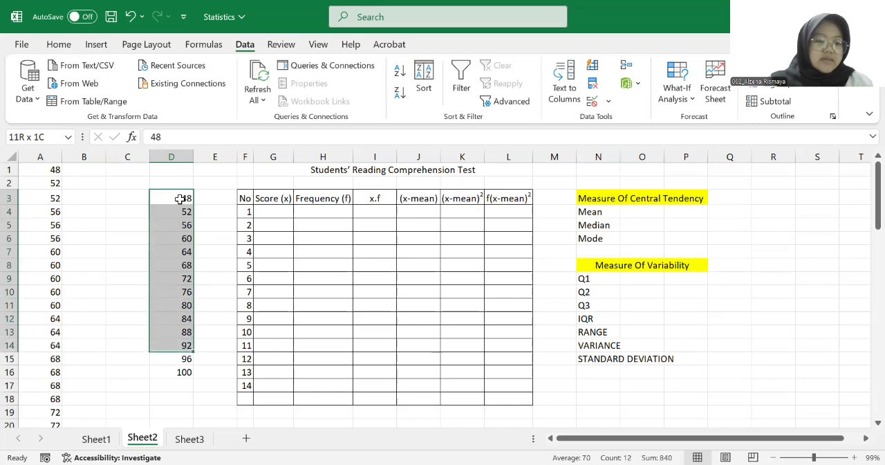
pyautogui.hotkey('shift', 'Down')
pyautogui.hotkey('shift', 'Down')
pyautogui.hotkey('ctrl', 'c')
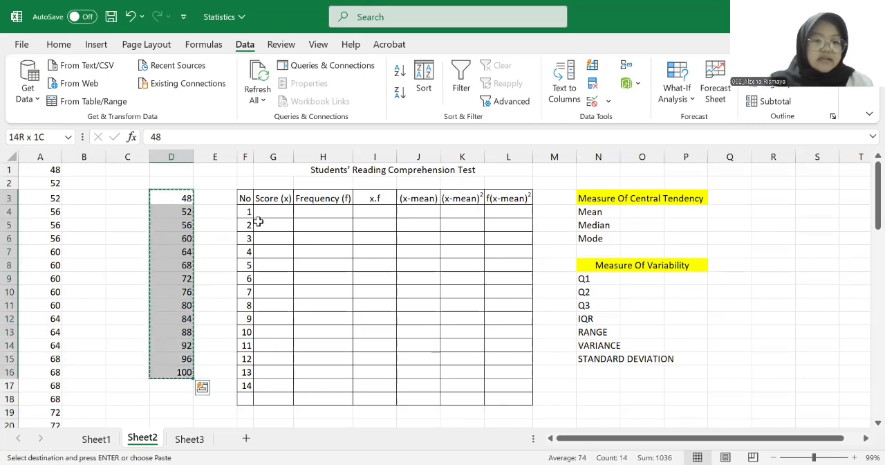
pyautogui.click(274, 213)
pyautogui.hotkey('ctrl', 'v')
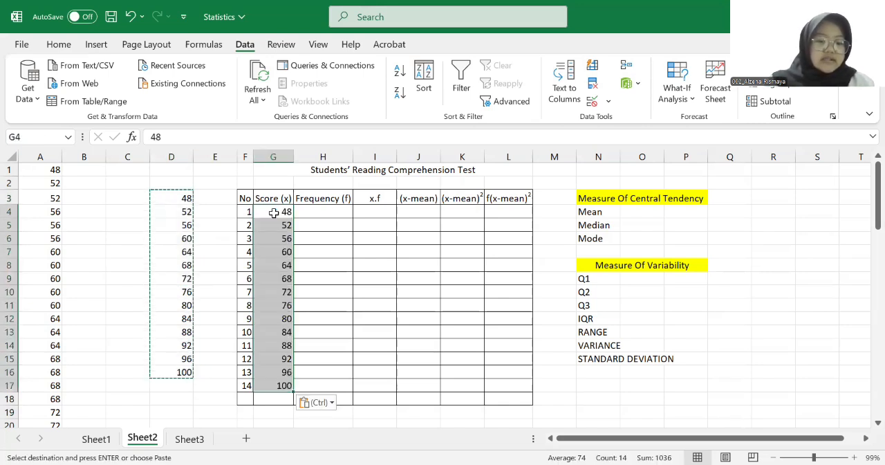
# Insert the N-Ary Summation symbol ∑ in cell G18, below the last score in the table
pyautogui.click(59, 44)
pyautogui.click(279, 400)
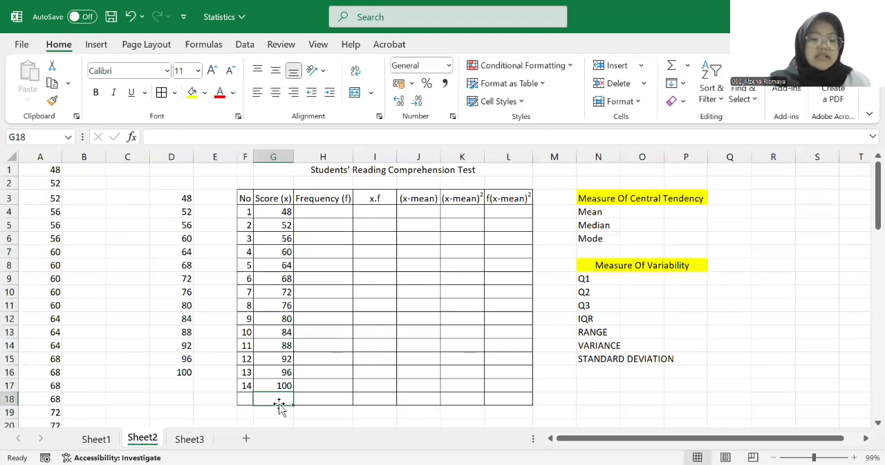
pyautogui.click(98, 48)
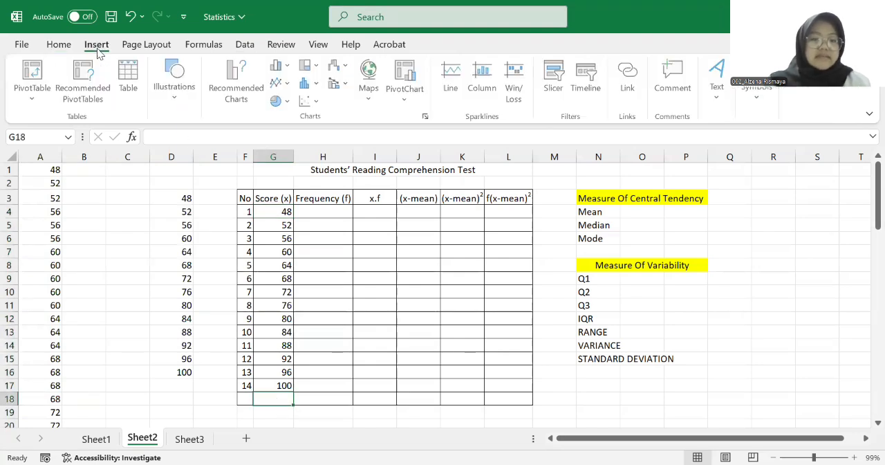
pyautogui.click(757, 104)
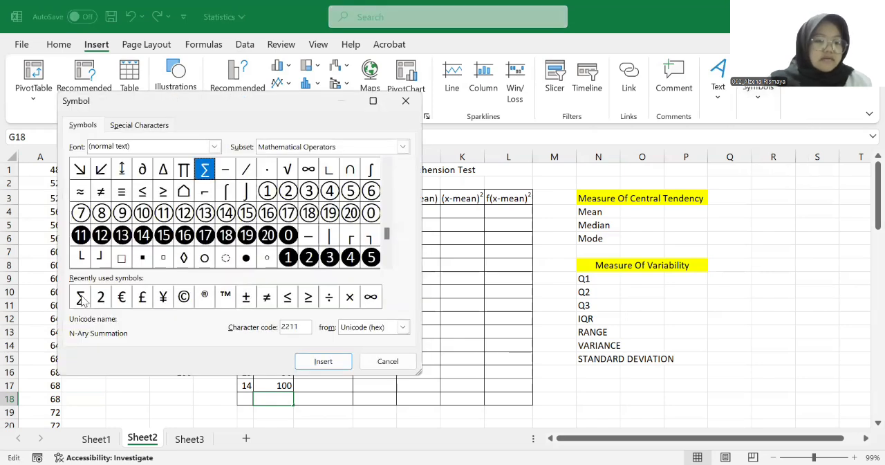
pyautogui.click(80, 298)
pyautogui.click(334, 361)
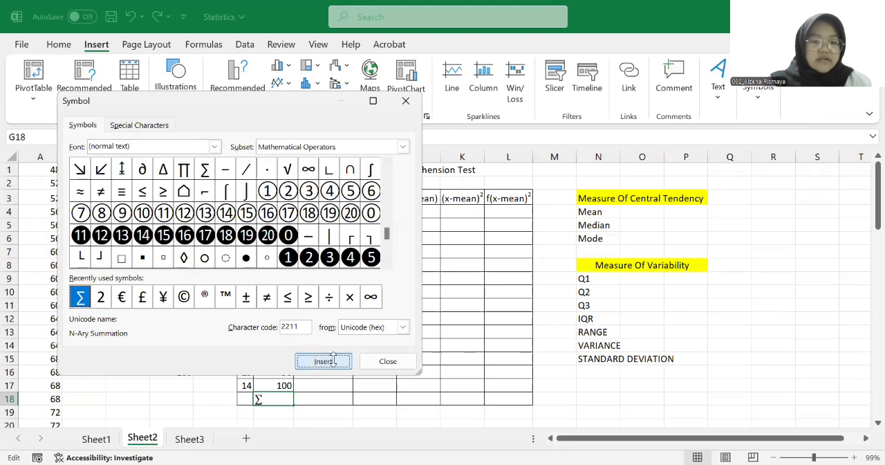
pyautogui.click(381, 361)
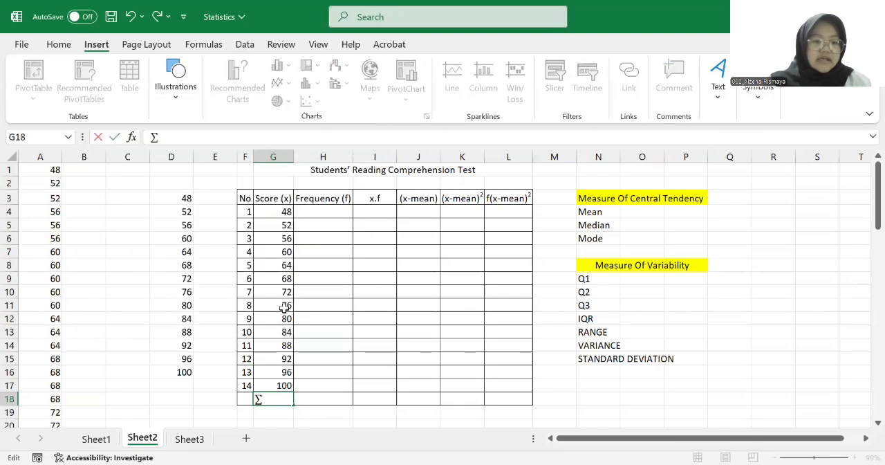
# Enter =COUNTIF(A:A;G4) in cell H4 to count how often the first score occurs in column A
pyautogui.click(314, 209)
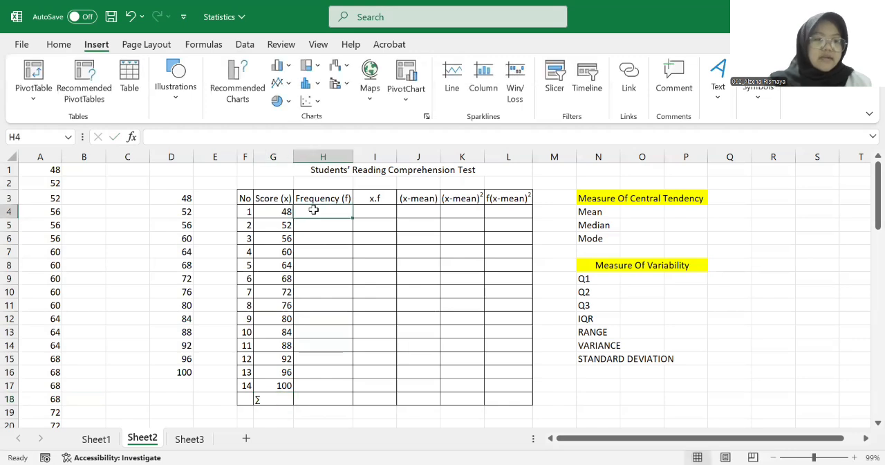
pyautogui.click(63, 46)
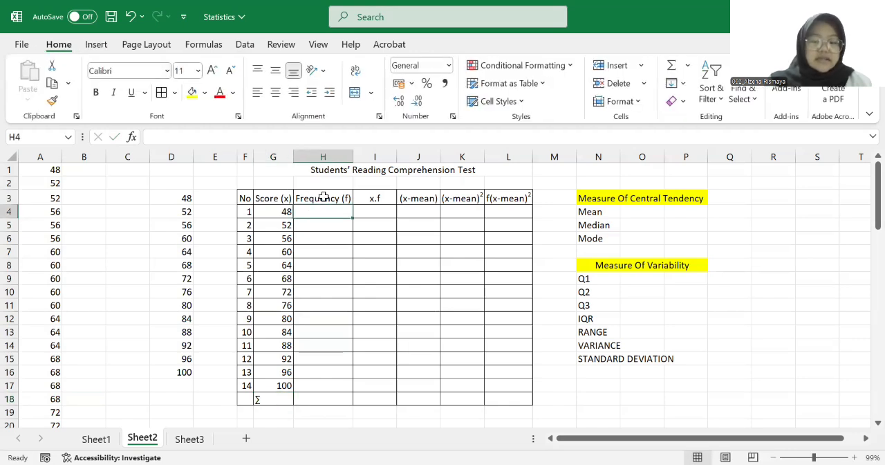
pyautogui.write('=')
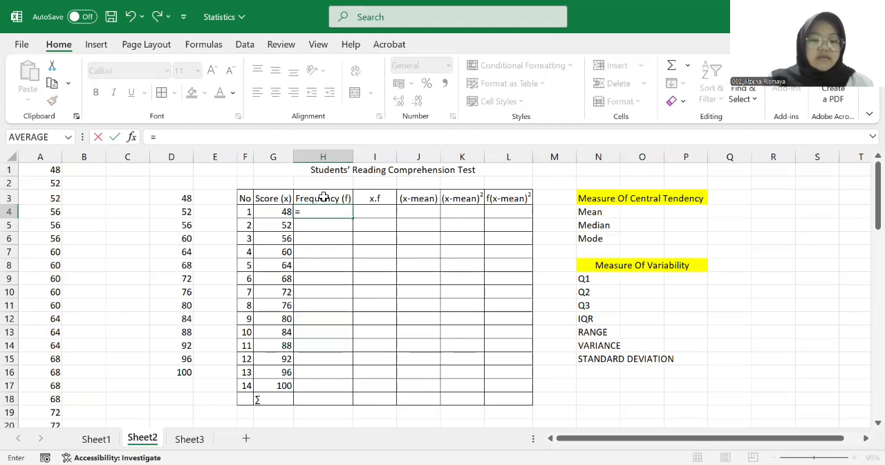
pyautogui.write('countif(')
pyautogui.click(35, 156)
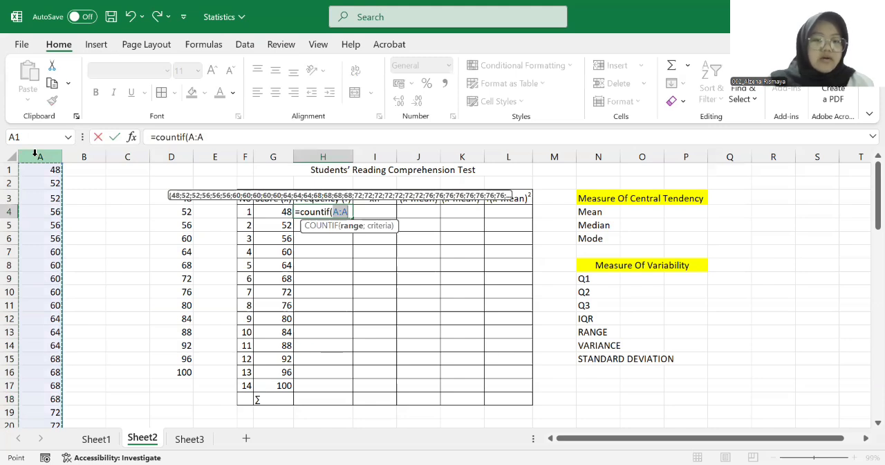
pyautogui.write(';')
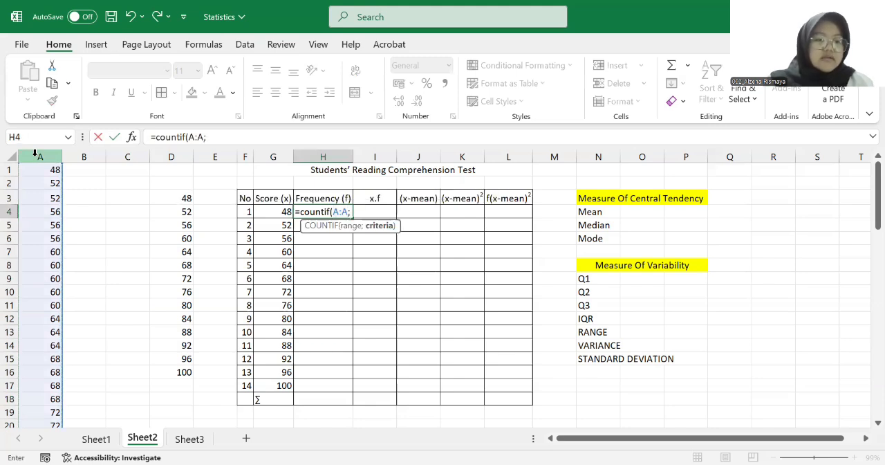
pyautogui.click(272, 211)
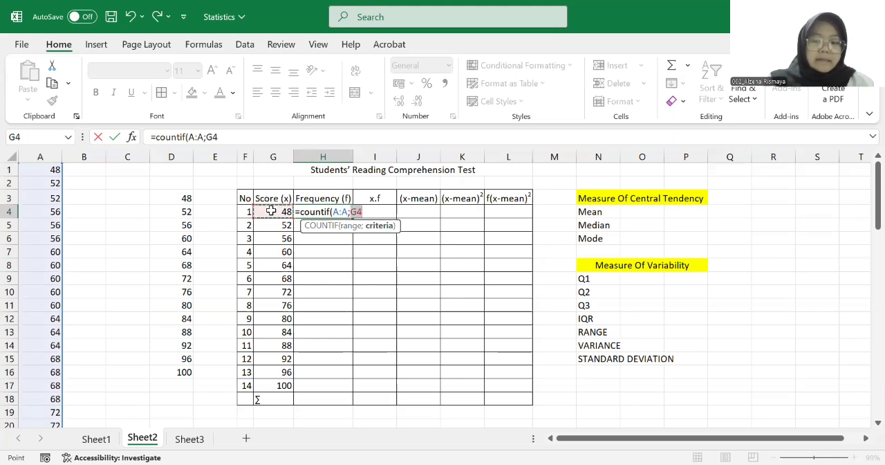
pyautogui.press('Return')
# Fill the frequency formula from H4 down through H17 for the remaining scores
pyautogui.click(337, 210)
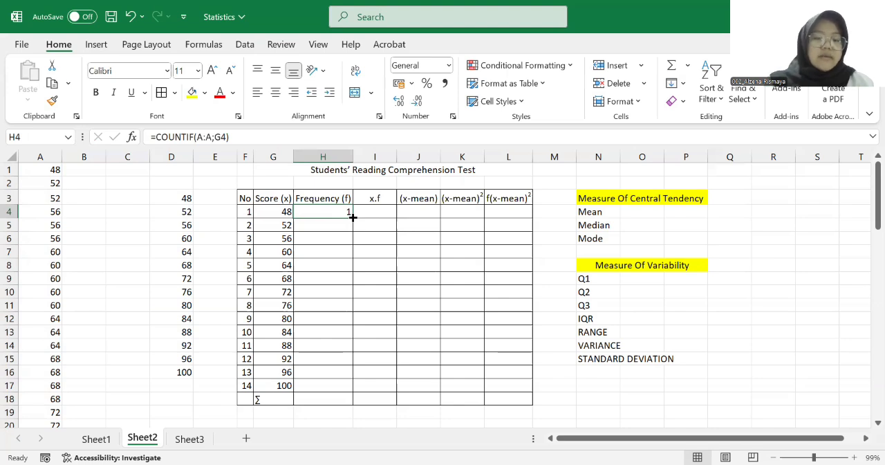
pyautogui.moveTo(352, 217); pyautogui.dragTo(342, 386)
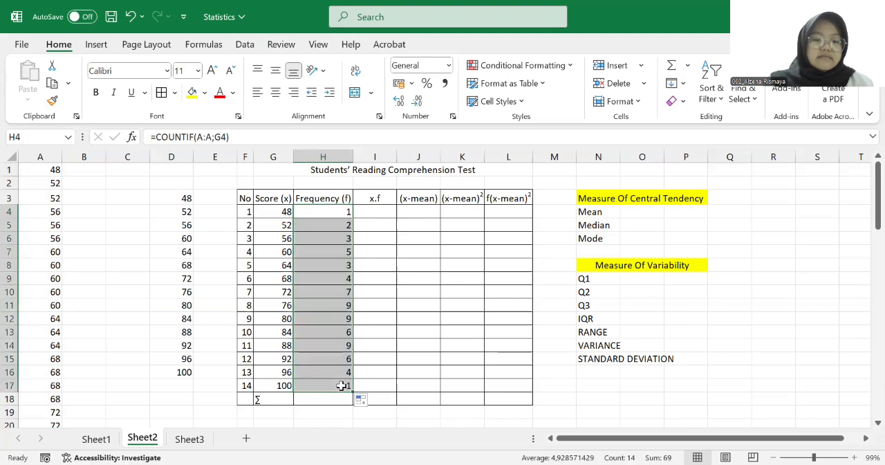
pyautogui.click(325, 402)
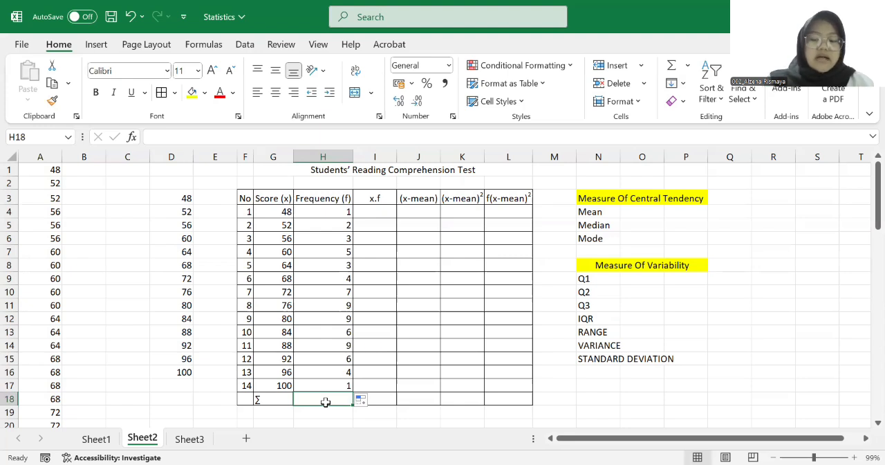
# Total the frequencies in cell H18 with =SUM(H4:H17)
pyautogui.write('=')
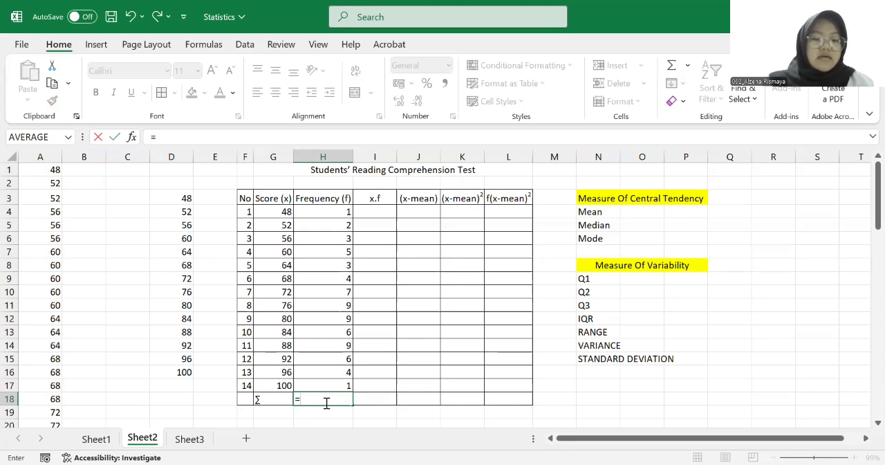
pyautogui.write('sum(')
pyautogui.click(319, 213)
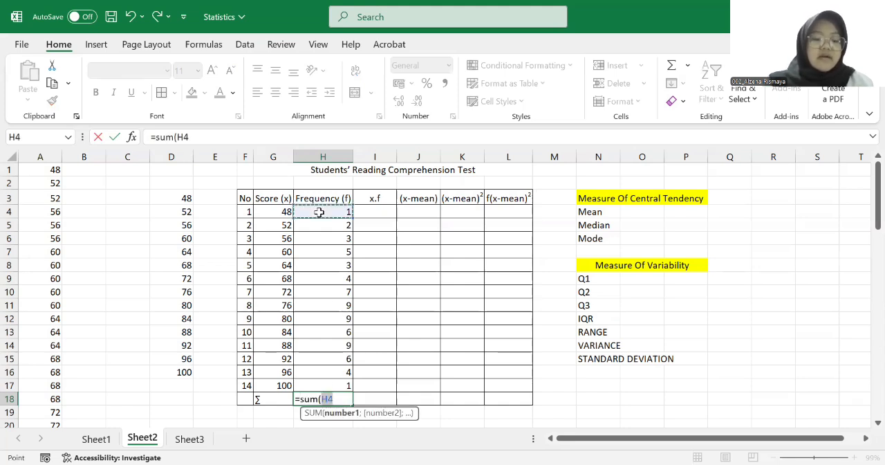
pyautogui.hotkey('shift', 'Down')
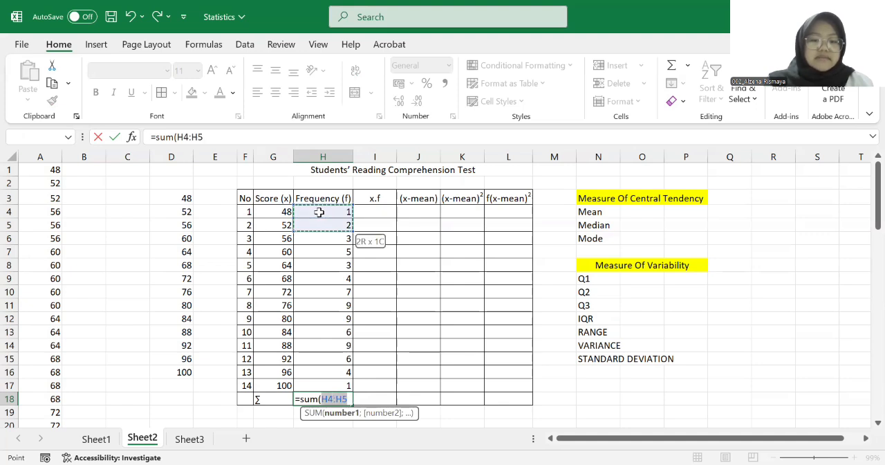
pyautogui.hotkey('shift', 'Down')
pyautogui.hotkey('shift', 'Down')
pyautogui.hotkey('shift', 'Down')
pyautogui.hotkey('shift', 'Down')
pyautogui.hotkey('shift', 'Down')
pyautogui.hotkey('shift', 'Down')
pyautogui.hotkey('shift', 'Down')
pyautogui.hotkey('shift', 'Down')
pyautogui.hotkey('shift', 'Down')
pyautogui.hotkey('shift', 'Down')
pyautogui.hotkey('shift', 'Down')
pyautogui.hotkey('shift', 'Down')
pyautogui.hotkey('shift', 'Up')
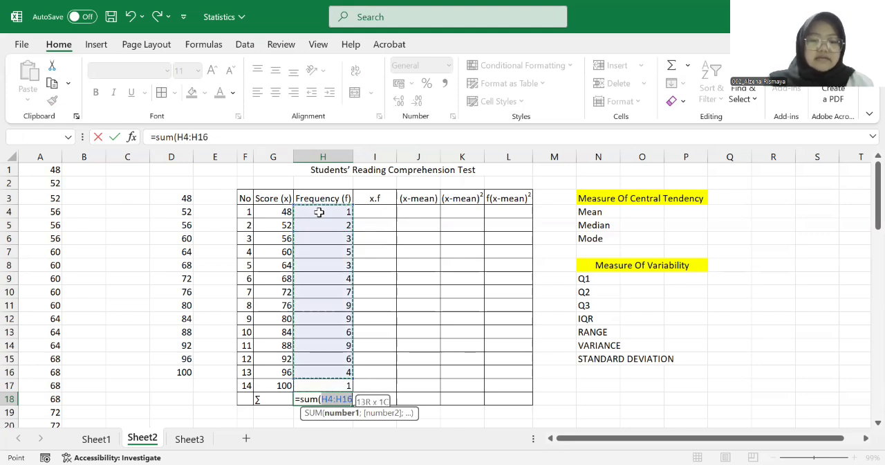
pyautogui.hotkey('shift', 'Down')
pyautogui.write(')')
pyautogui.press('Return')
# Enter =G4*H4 in cell I4 to multiply the first score by its frequency
pyautogui.click(375, 211)
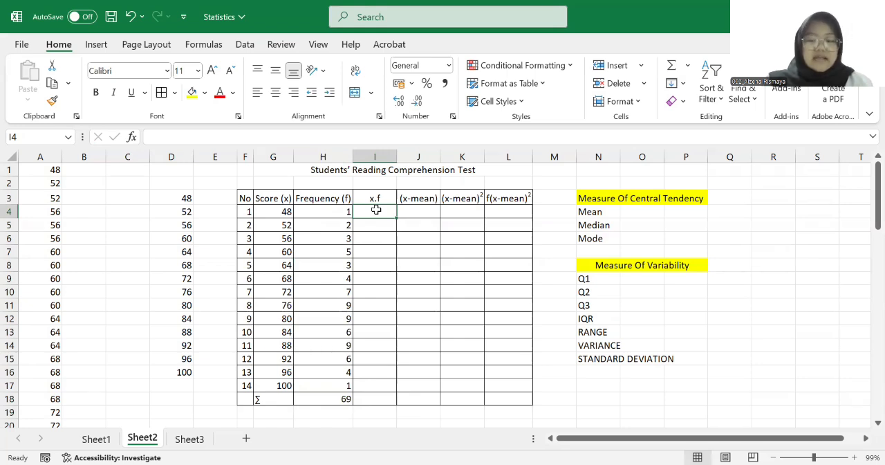
pyautogui.write('=')
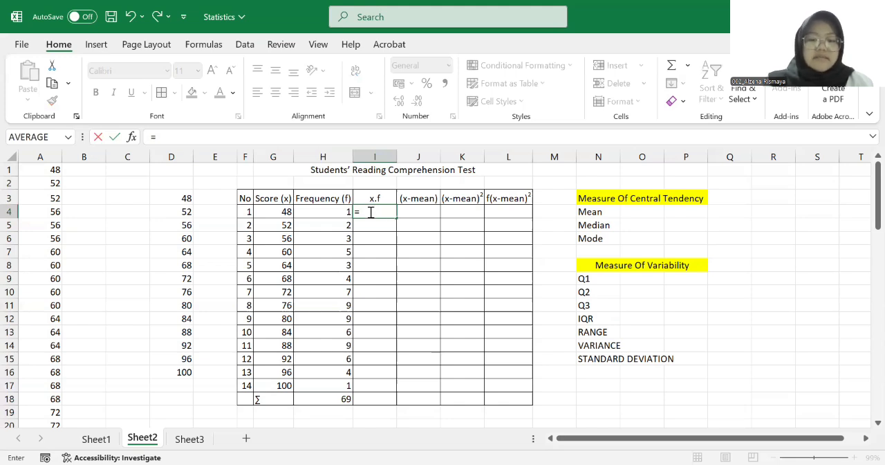
pyautogui.click(267, 211)
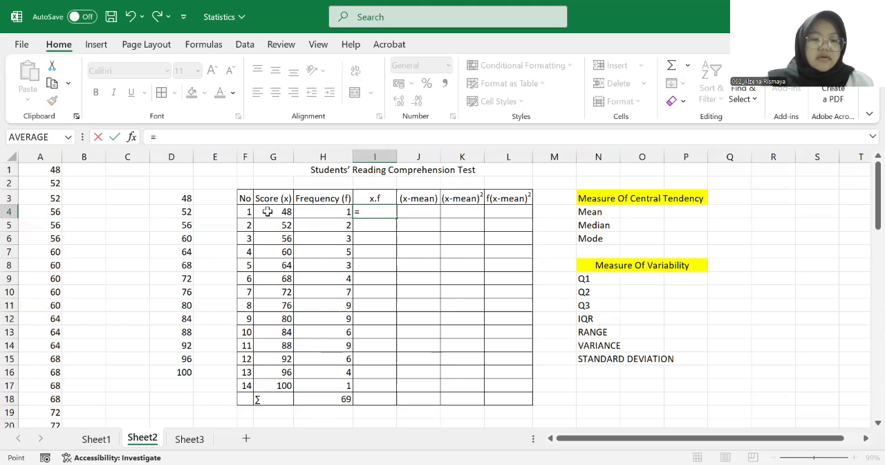
pyautogui.click(268, 211)
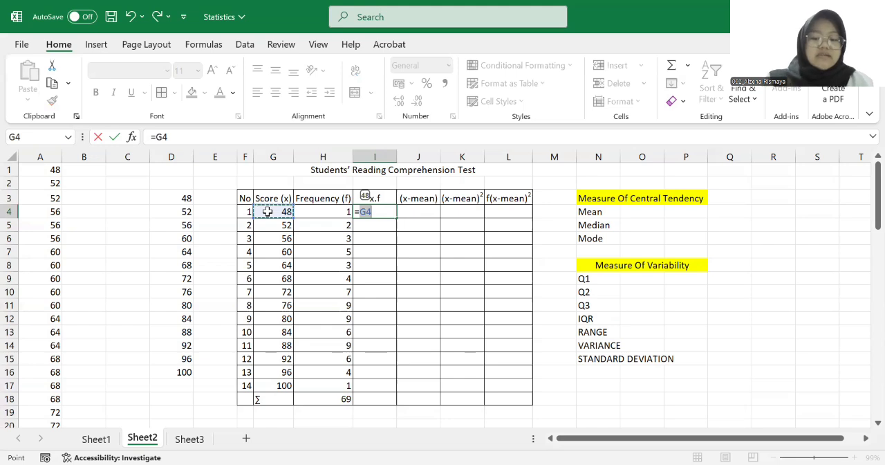
pyautogui.write('*')
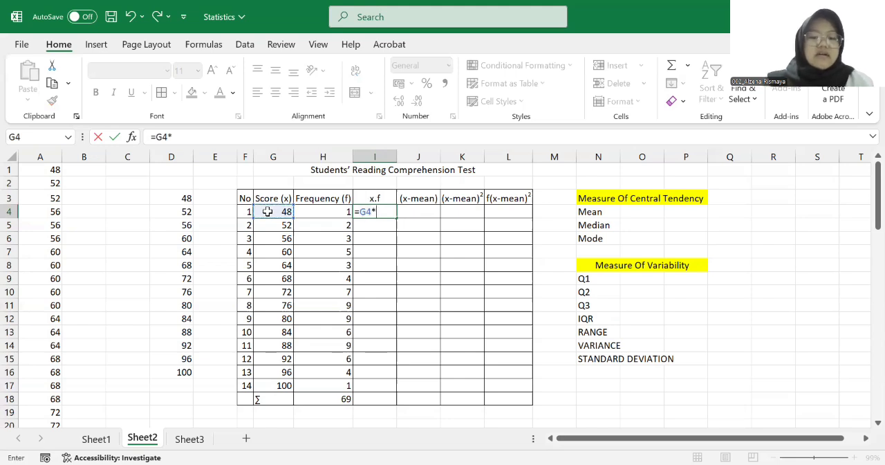
pyautogui.click(311, 209)
pyautogui.press('Return')
# Fill the x.f formula from I4 down through I17, and extend the SUM formula from H18 to I18
pyautogui.click(394, 211)
pyautogui.moveTo(398, 216); pyautogui.dragTo(398, 388)
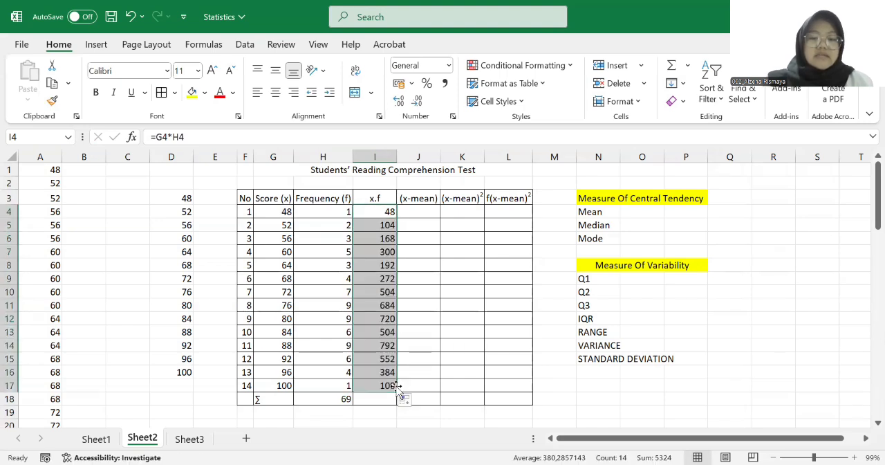
pyautogui.click(373, 398)
pyautogui.click(331, 399)
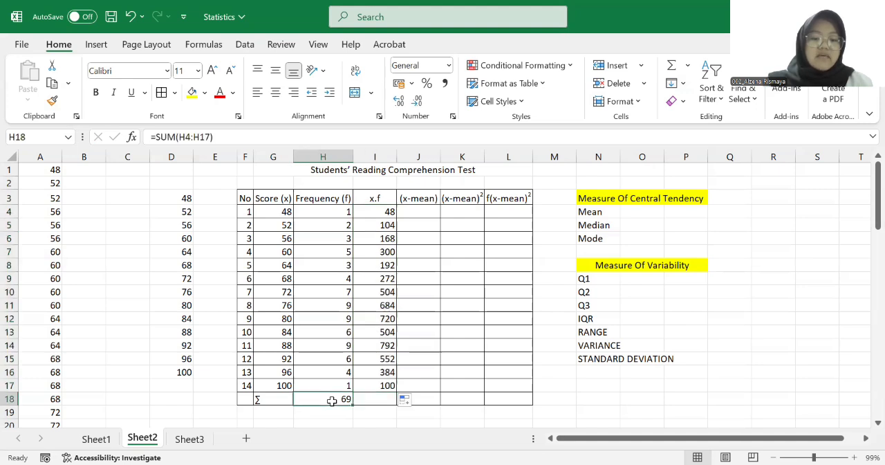
pyautogui.moveTo(352, 405); pyautogui.dragTo(381, 401)
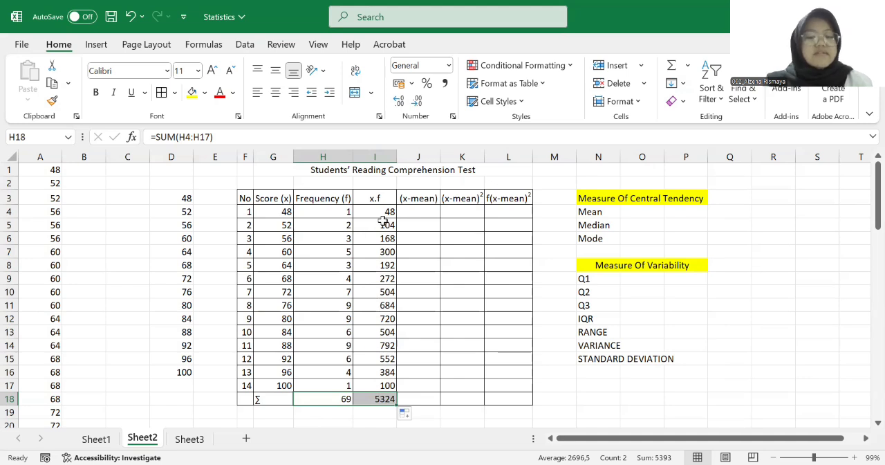
# Calculate the mean in cell O4 with =I18/H18, dividing the x.f total by the total frequency
pyautogui.click(422, 210)
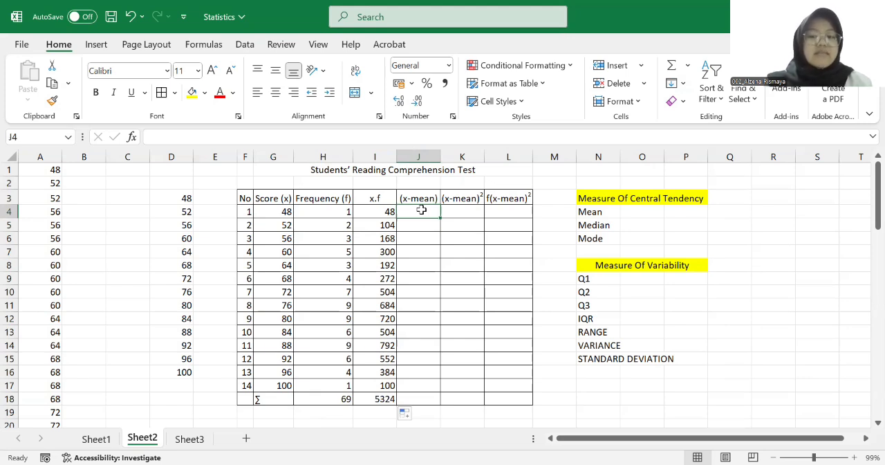
pyautogui.click(644, 212)
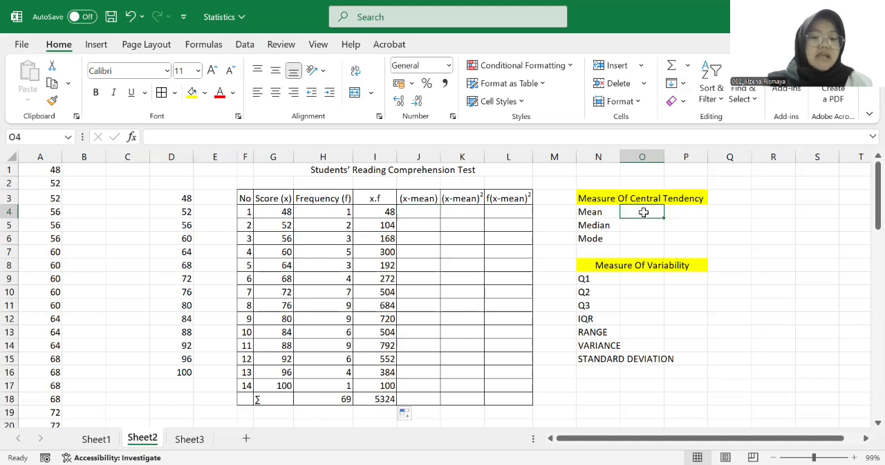
pyautogui.write('=')
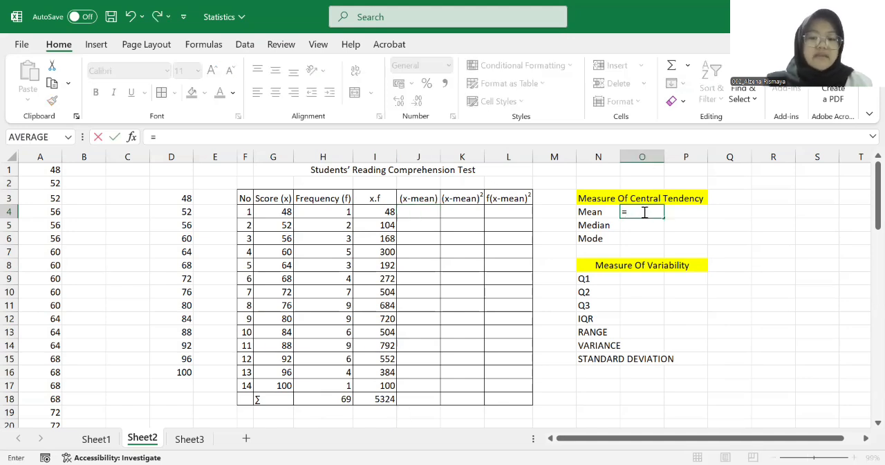
pyautogui.click(386, 401)
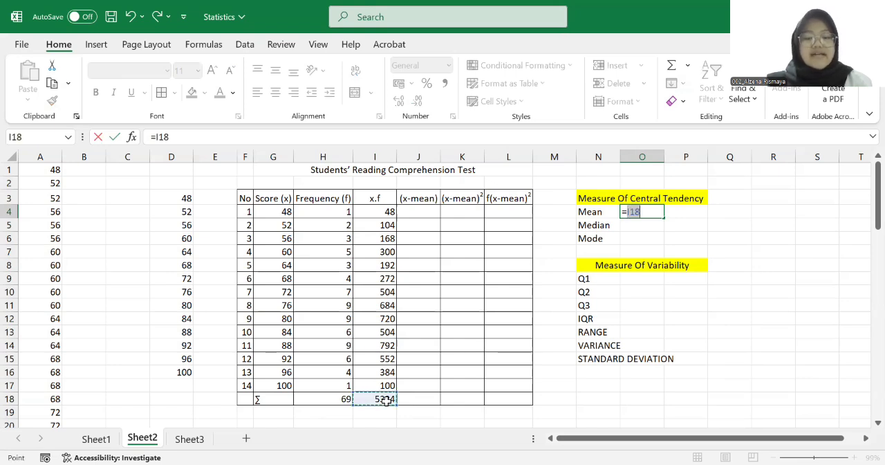
pyautogui.write('/')
pyautogui.click(330, 398)
pyautogui.press('Return')
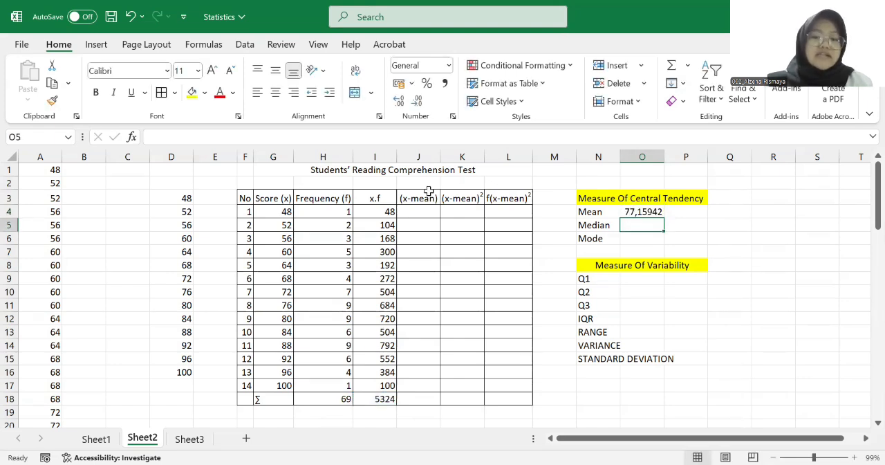
# Enter =G4-$O$4 in cell J4 to subtract the mean, as an absolute reference, from the first score
pyautogui.click(419, 211)
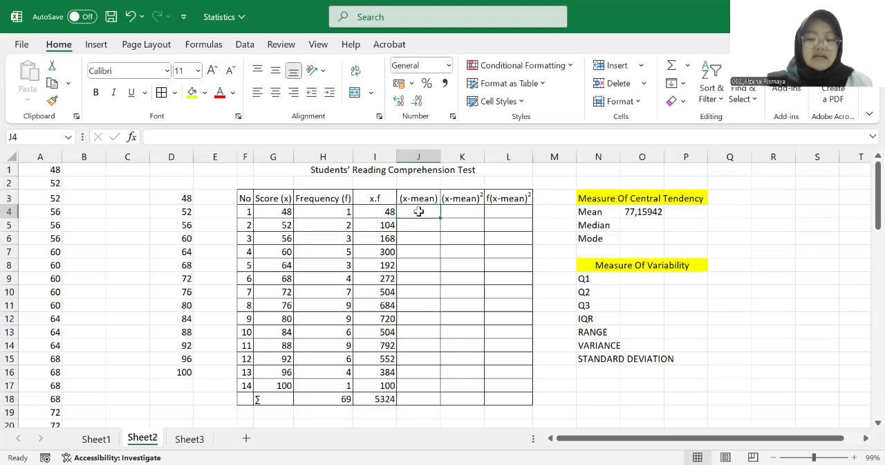
pyautogui.write('=')
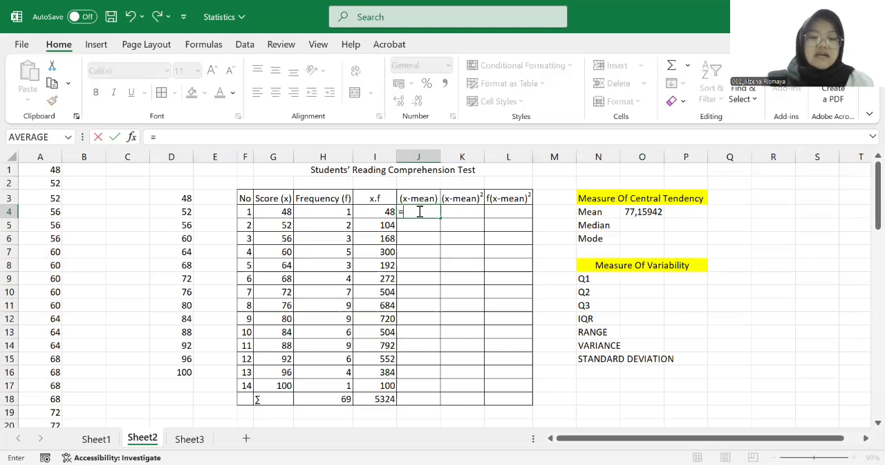
pyautogui.click(279, 211)
pyautogui.write('-')
pyautogui.press('Right')
pyautogui.press('Right')
pyautogui.press('Right')
pyautogui.press('Right')
pyautogui.press('Right')
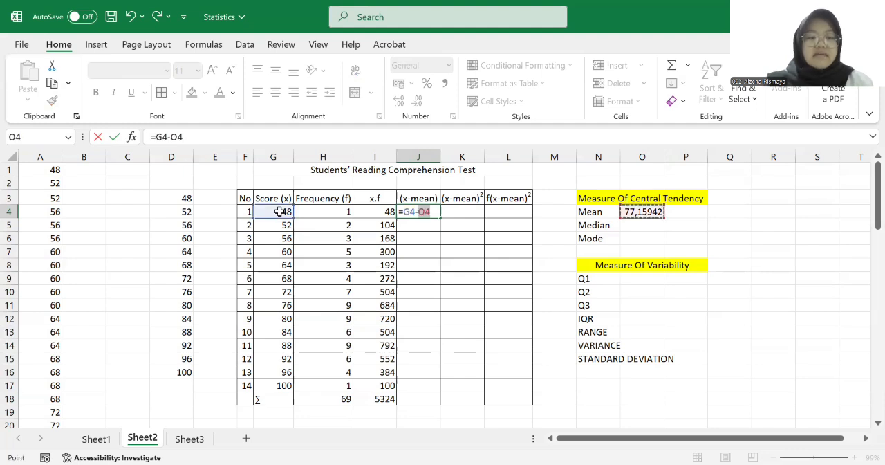
pyautogui.click(173, 137)
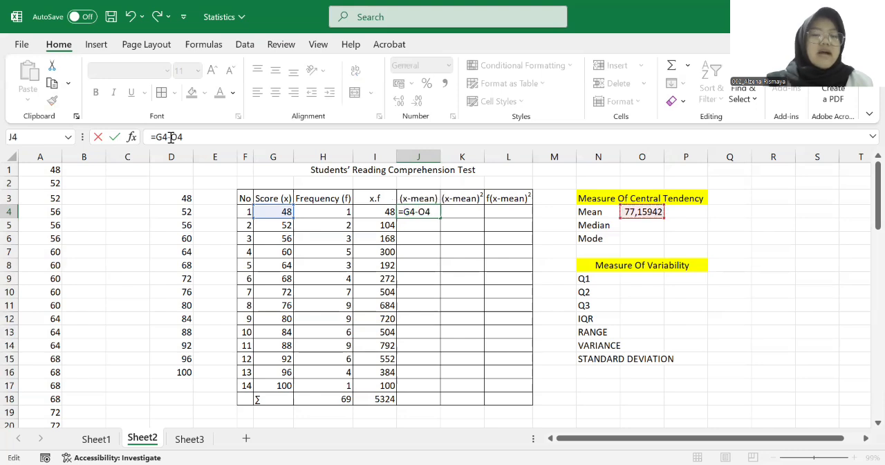
pyautogui.write('$O')
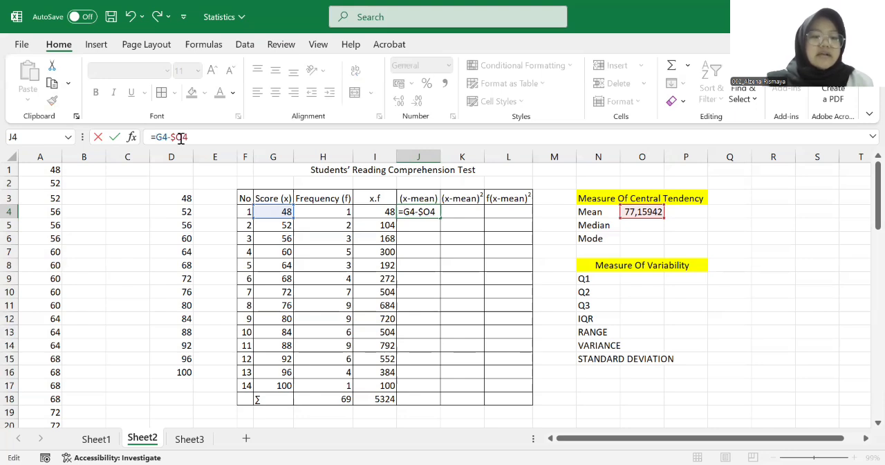
pyautogui.write('$')
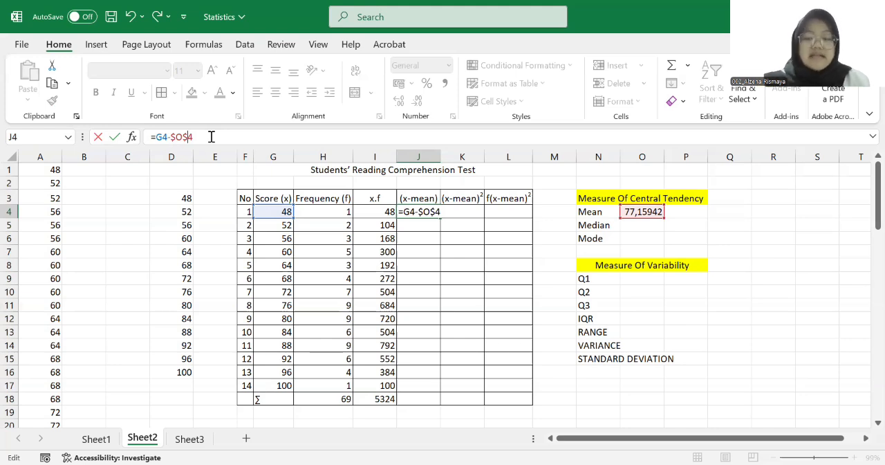
pyautogui.press('Return')
# Fill the (x-mean) formula from J4 down through J17, and extend the SUM formula from I18 to J18
pyautogui.click(420, 212)
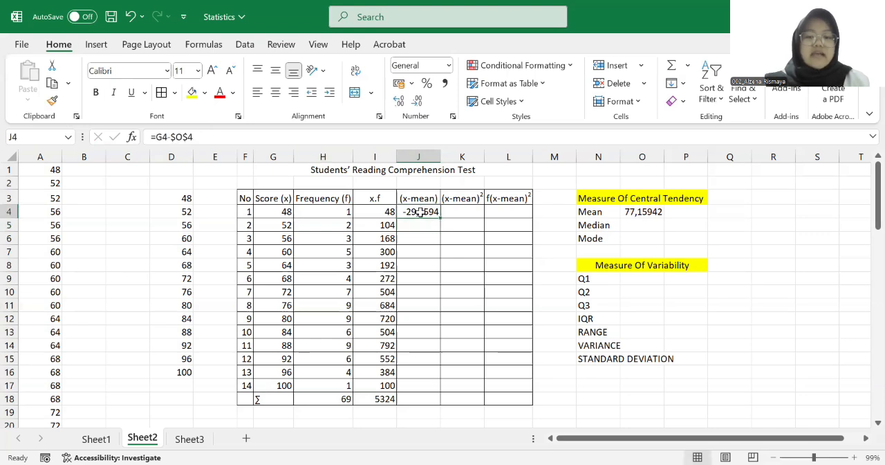
pyautogui.moveTo(439, 216); pyautogui.dragTo(425, 385)
pyautogui.click(386, 400)
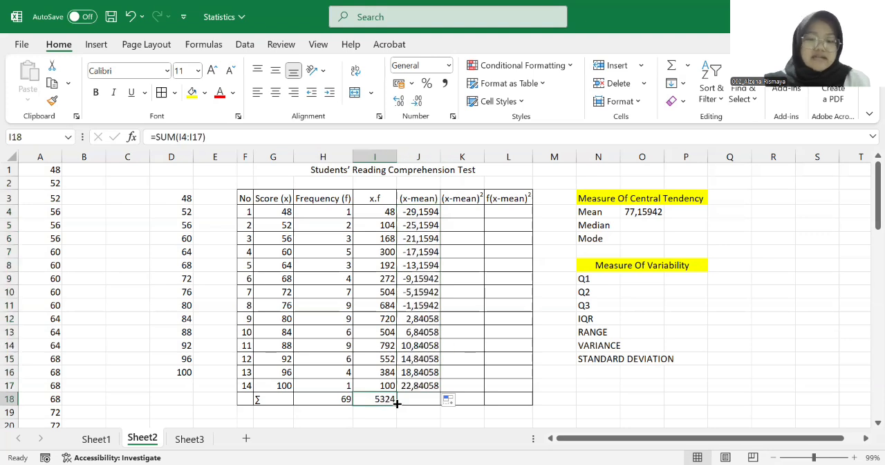
pyautogui.moveTo(430, 399); pyautogui.dragTo(432, 400)
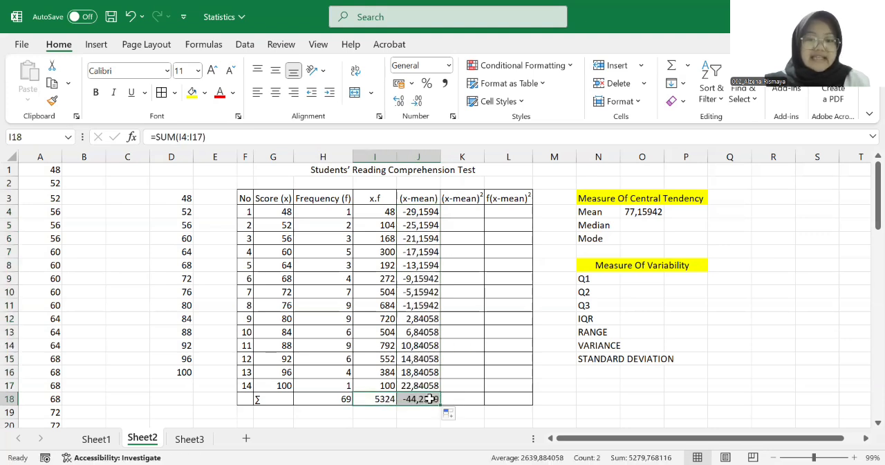
# Enter =J4*J4 in cell K4 to square the first deviation from the mean
pyautogui.click(464, 213)
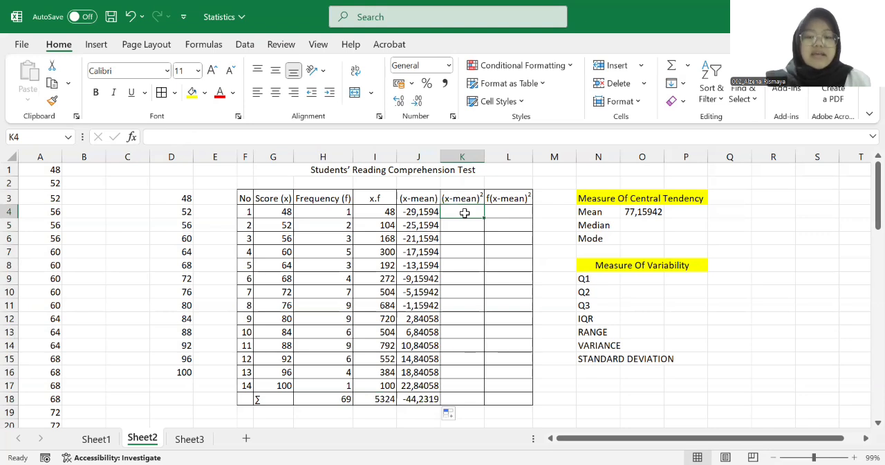
pyautogui.write('=')
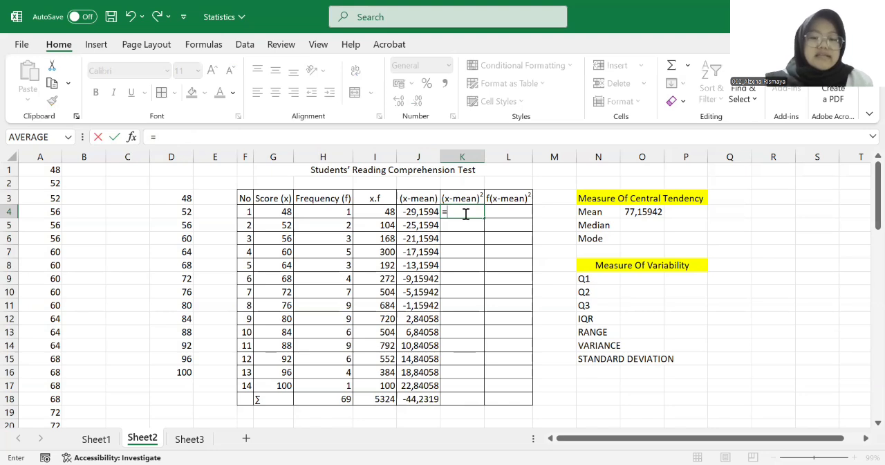
pyautogui.click(421, 212)
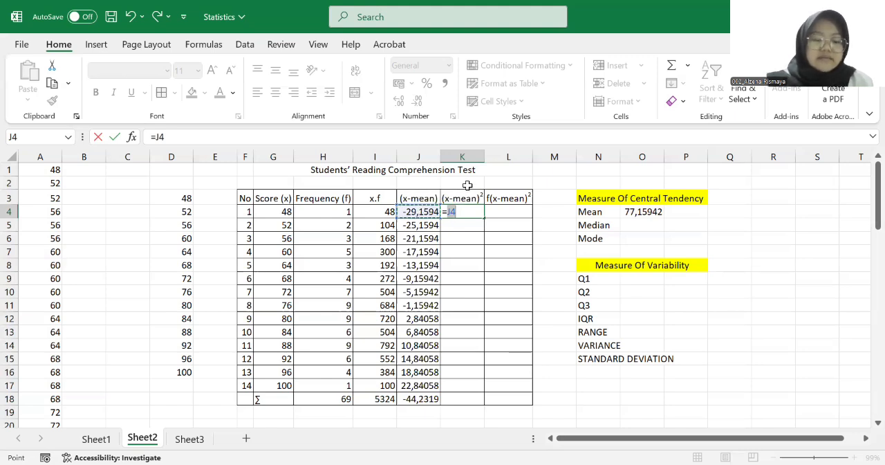
pyautogui.write('*')
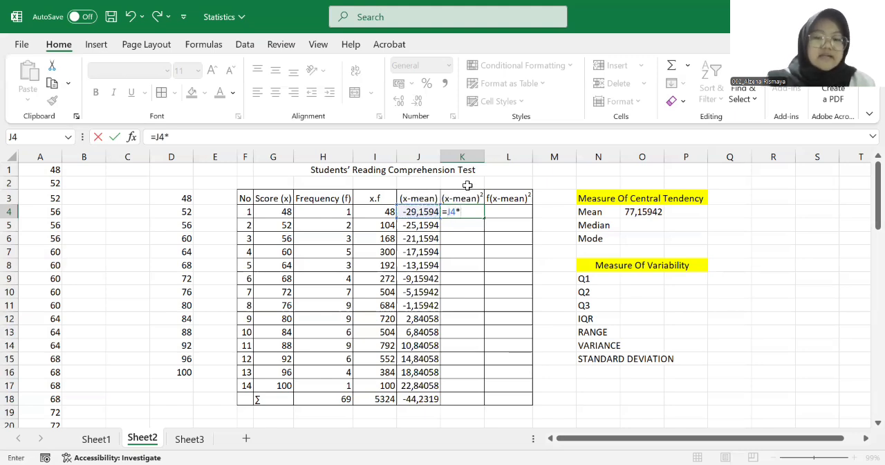
pyautogui.click(412, 211)
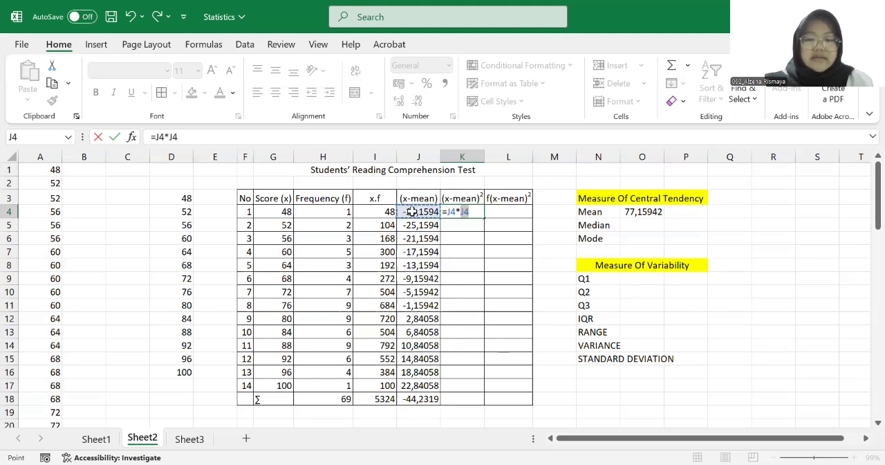
pyautogui.press('Return')
# Fill the squared deviation formula from K4 down through K17, and extend the SUM formula from J18 to K18
pyautogui.click(470, 210)
pyautogui.moveTo(485, 218); pyautogui.dragTo(484, 386)
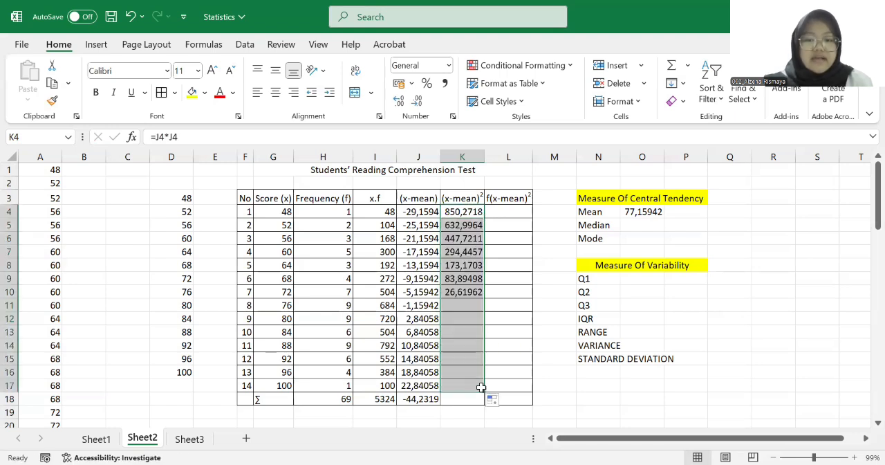
pyautogui.click(412, 399)
pyautogui.moveTo(440, 404); pyautogui.dragTo(482, 400)
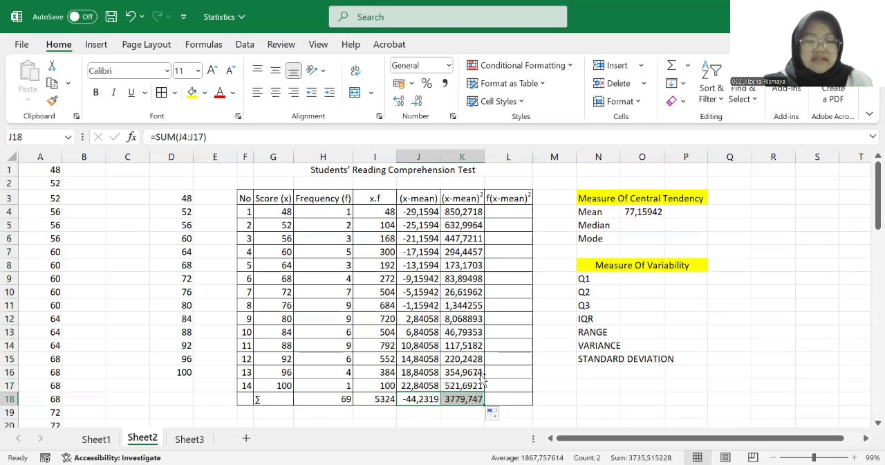
# Enter =H4*K4 in cell L4 to multiply the first frequency by its squared deviation
pyautogui.click(510, 214)
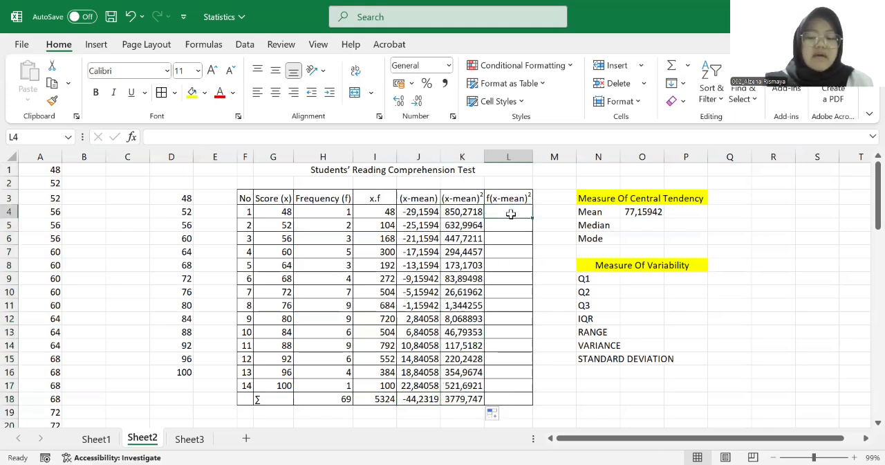
pyautogui.write('=')
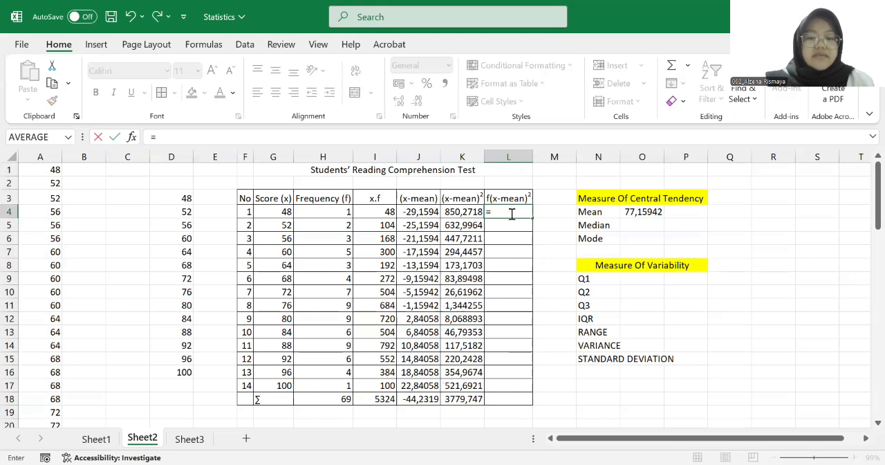
pyautogui.click(324, 212)
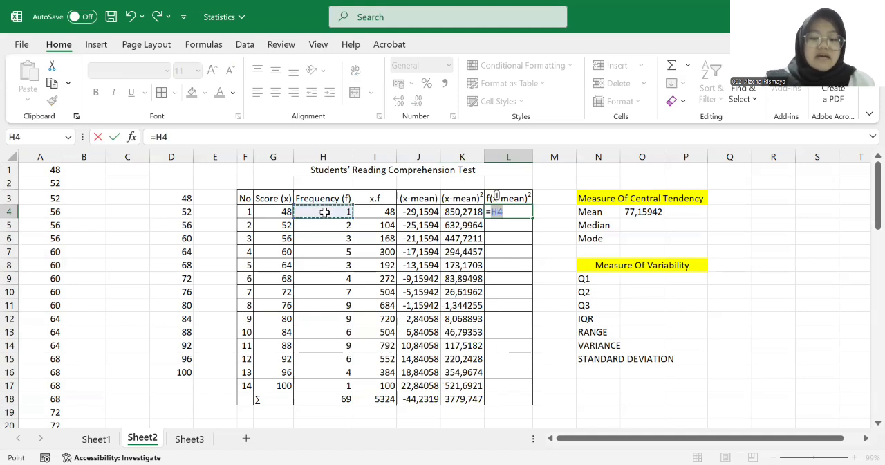
pyautogui.write('*')
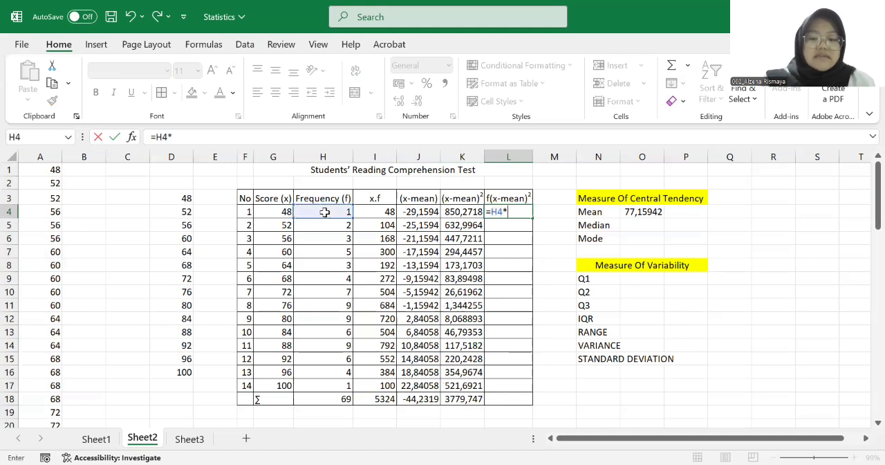
pyautogui.click(462, 212)
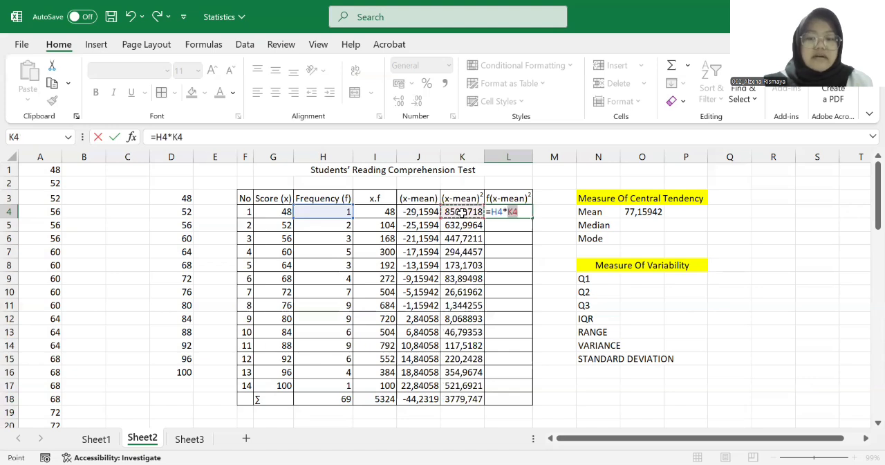
pyautogui.hotkey('ctrl', 'Return')
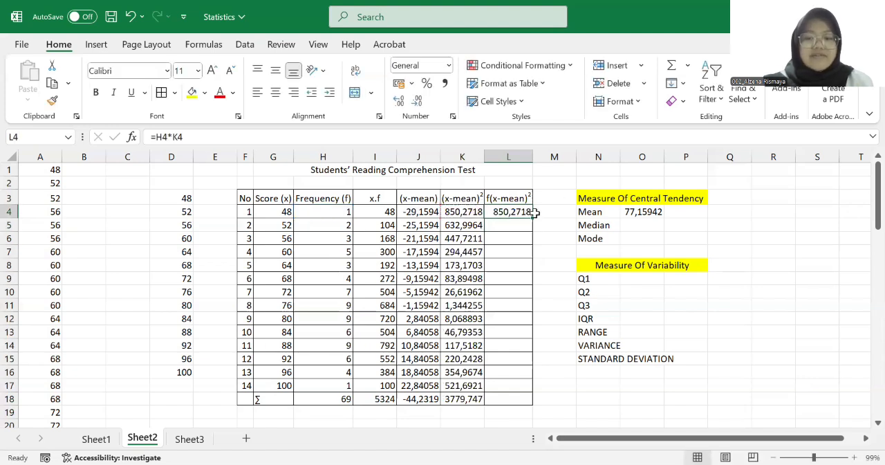
# Fill the f(x-mean)² formula from L4 down through L17, and extend the SUM formula from K18 to L18
pyautogui.moveTo(533, 216); pyautogui.dragTo(518, 407)
pyautogui.click(464, 402)
pyautogui.click(513, 239)
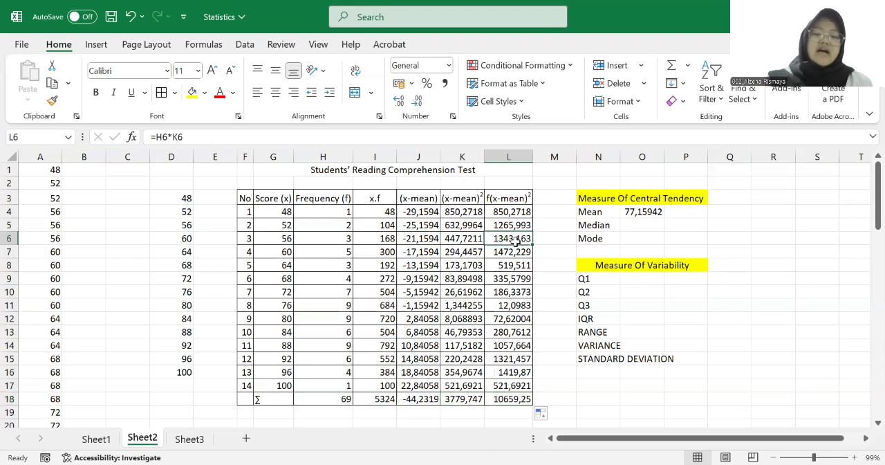
# Enter =(H18+1)/2 in cell O5 to calculate the position of the median from the total frequency
pyautogui.click(650, 224)
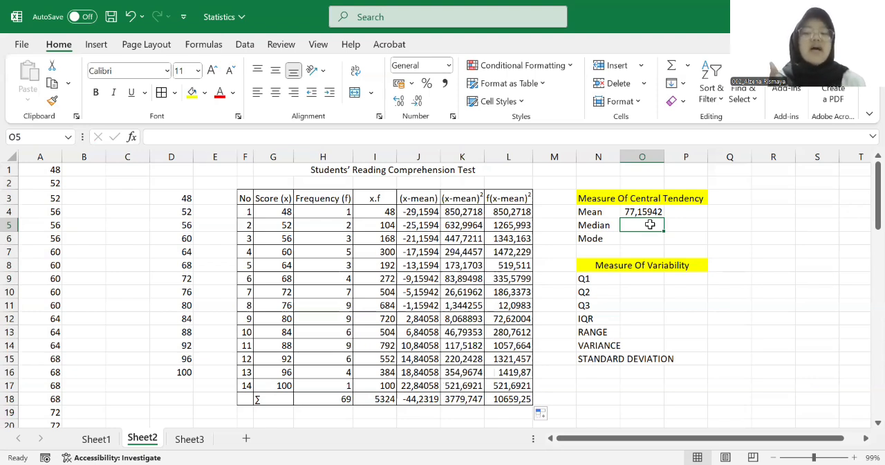
pyautogui.doubleClick(650, 225)
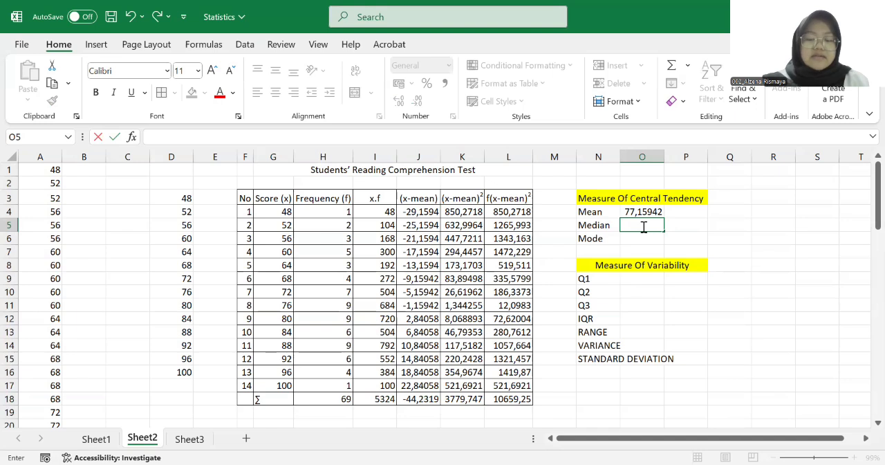
pyautogui.write('=')
pyautogui.click(337, 399)
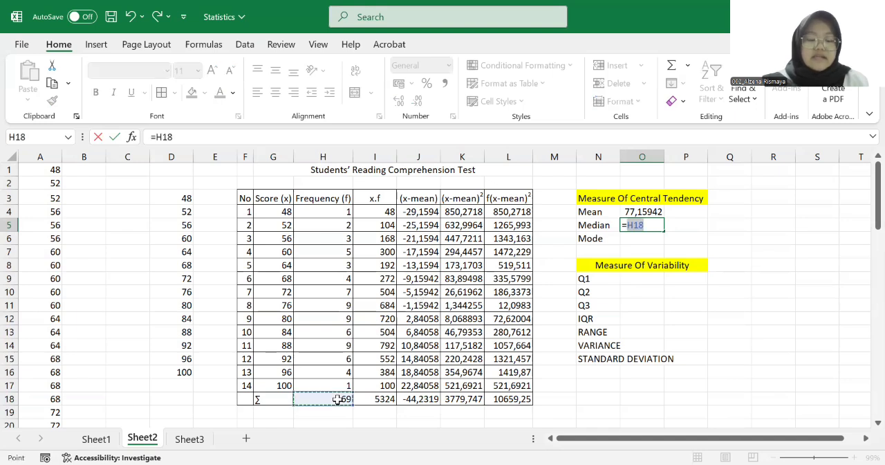
pyautogui.click(158, 137)
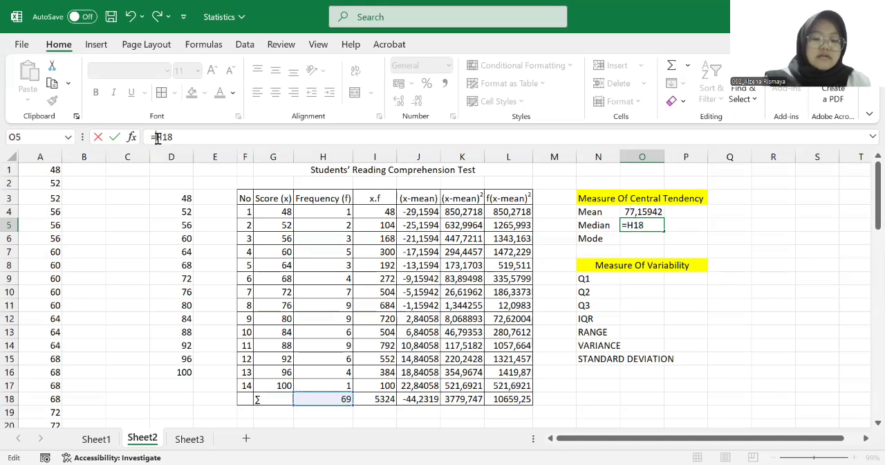
pyautogui.write('(H18')
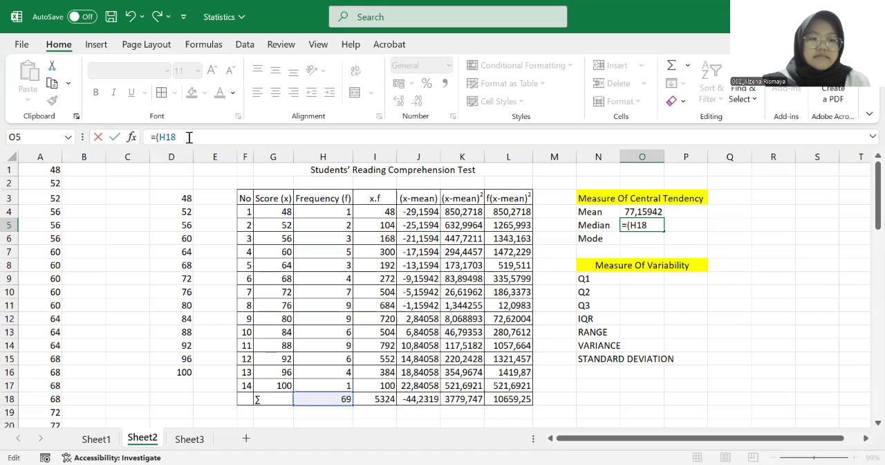
pyautogui.write('+1)')
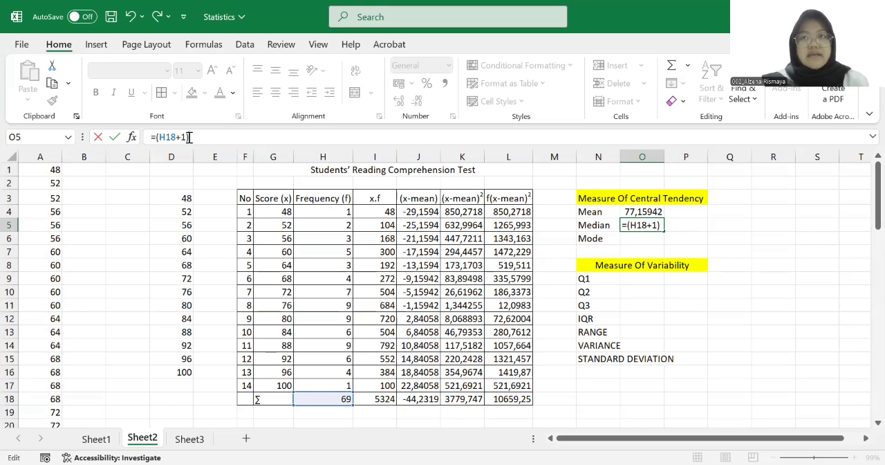
pyautogui.write('/2')
pyautogui.press('Return')
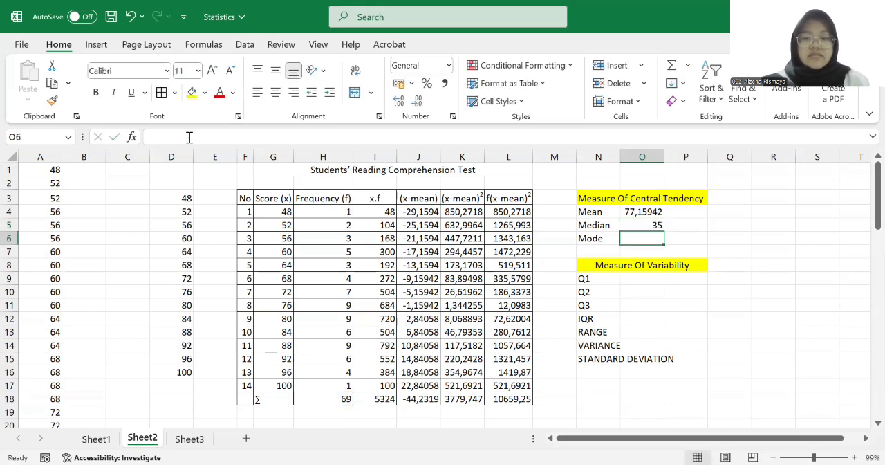
# Count the frequencies cumulatively from H4 down to H12 to locate the score at the median position
pyautogui.click(639, 227)
pyautogui.click(337, 215)
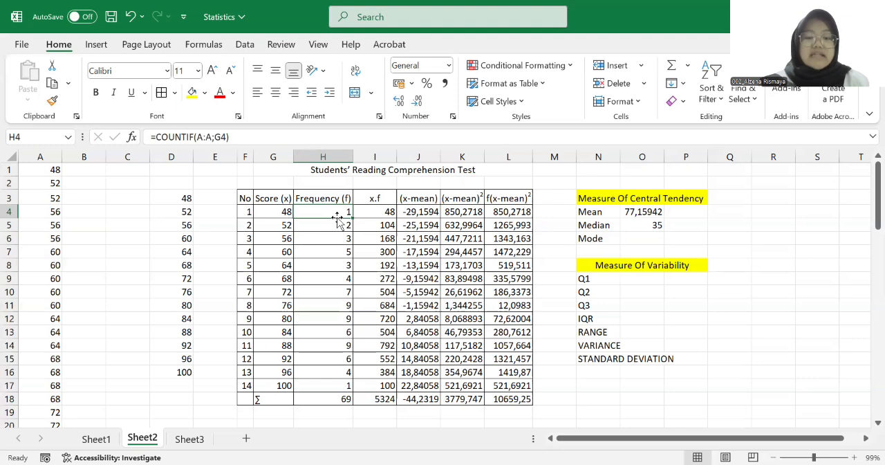
pyautogui.hotkey('shift', 'Down')
pyautogui.hotkey('shift', 'Up')
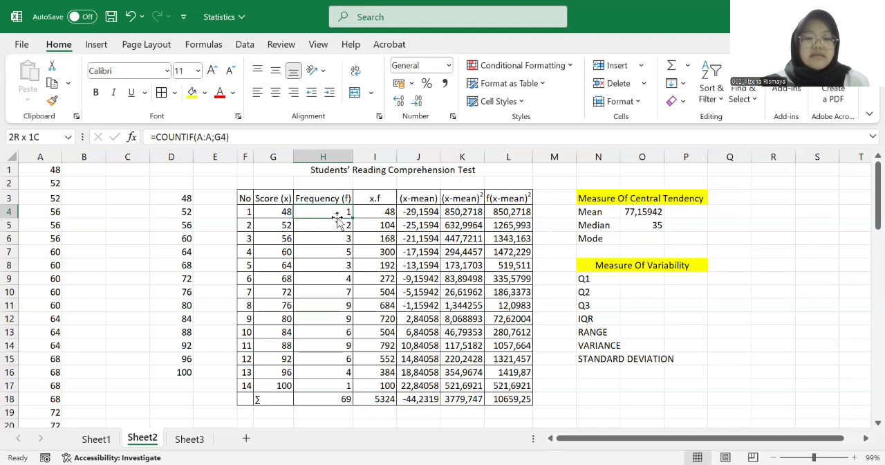
pyautogui.hotkey('shift', 'Down')
pyautogui.hotkey('shift', 'Down')
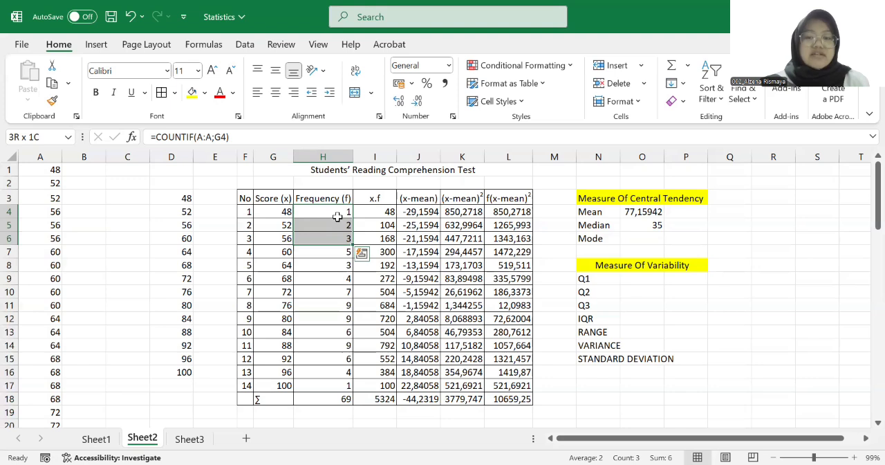
pyautogui.hotkey('shift', 'Down')
pyautogui.hotkey('shift', 'Down')
pyautogui.hotkey('shift', 'Down')
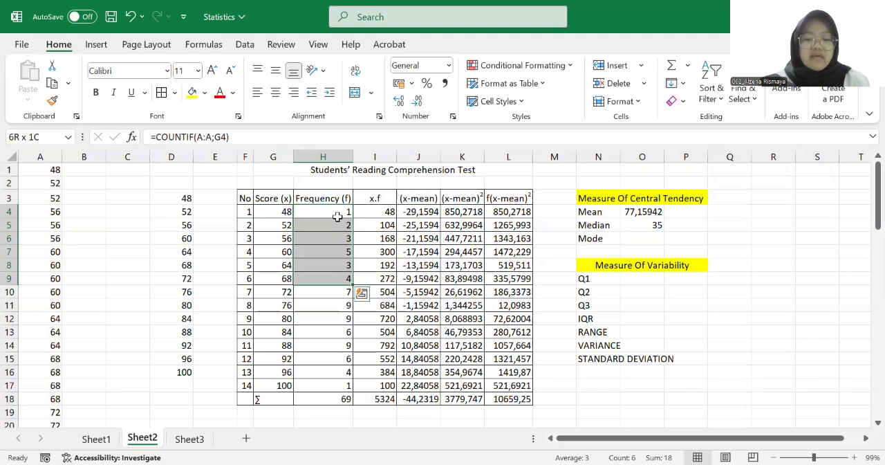
pyautogui.hotkey('shift', 'Down')
pyautogui.hotkey('shift', 'Down')
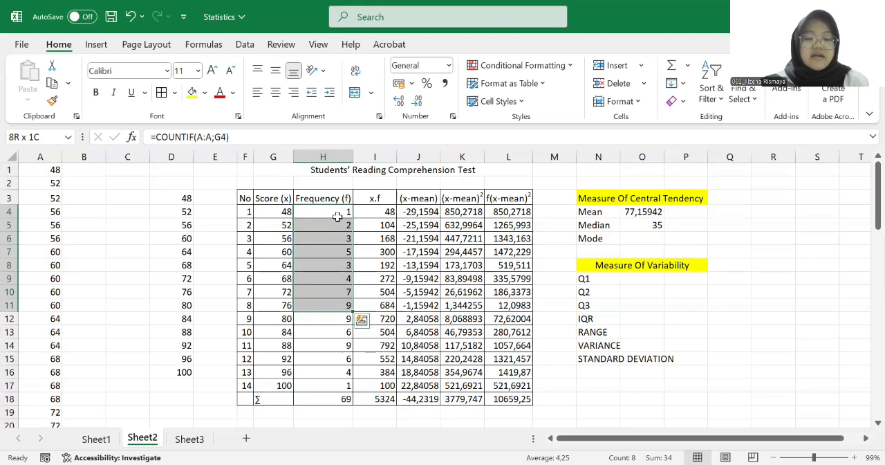
pyautogui.hotkey('shift', 'Down')
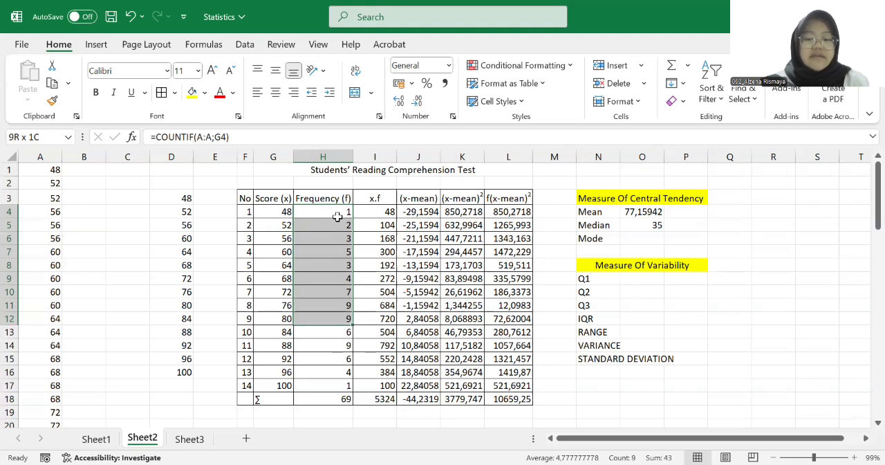
pyautogui.hotkey('shift', 'Up')
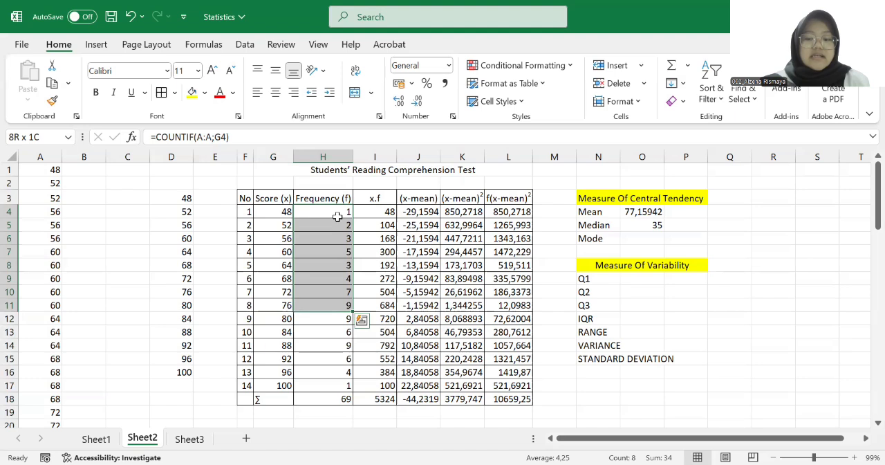
pyautogui.hotkey('shift', 'Down')
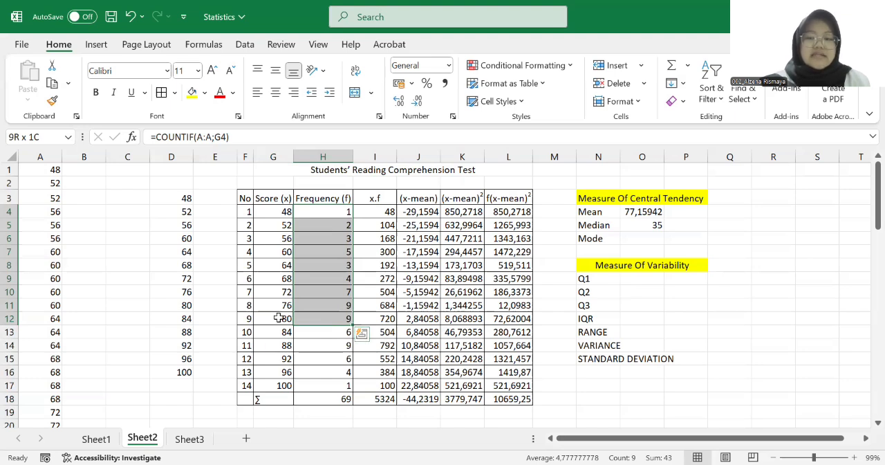
# Enter 80 as the median score in cell P5, beside the median position
pyautogui.click(697, 226)
pyautogui.write('80')
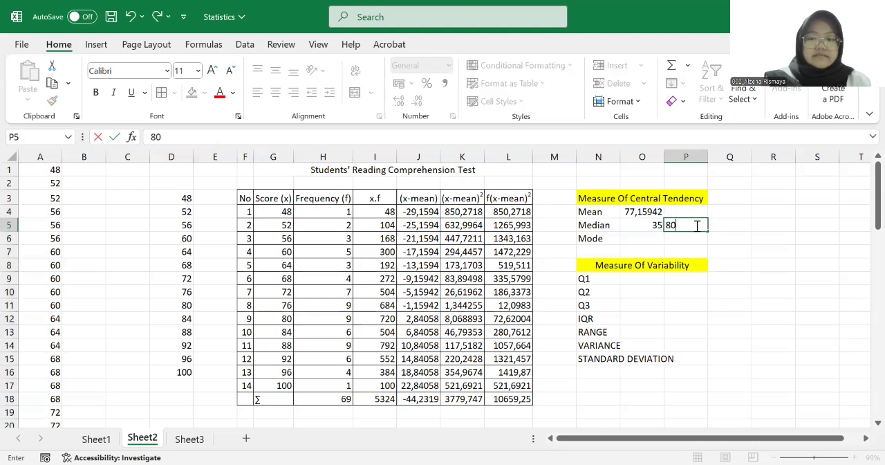
pyautogui.press('Left')
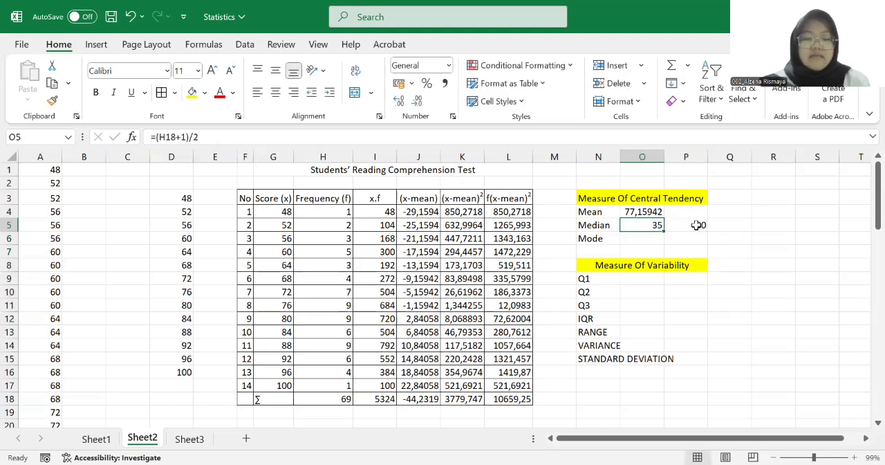
# Check the highest frequencies in column H and enter 76,80, 88 as the mode in cell O6
pyautogui.press('Down')
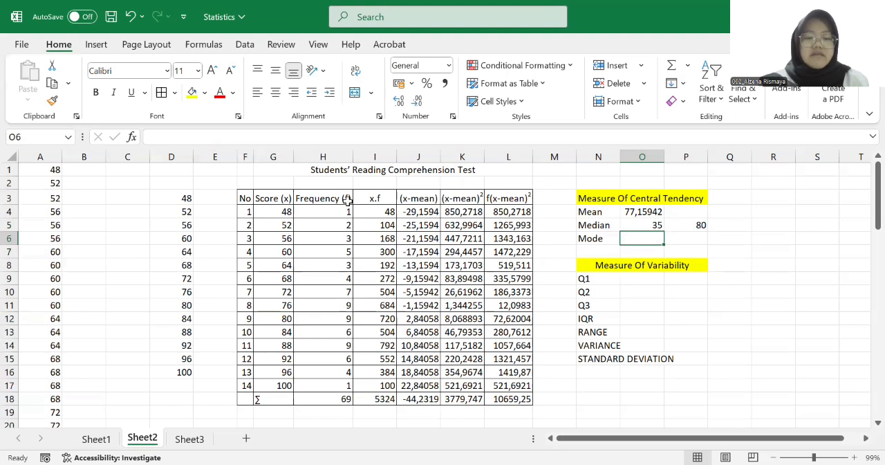
pyautogui.click(337, 305)
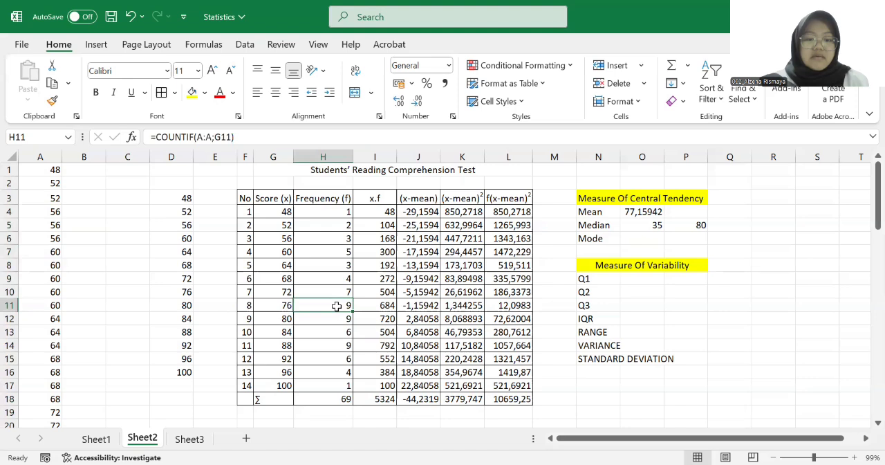
pyautogui.click(636, 238)
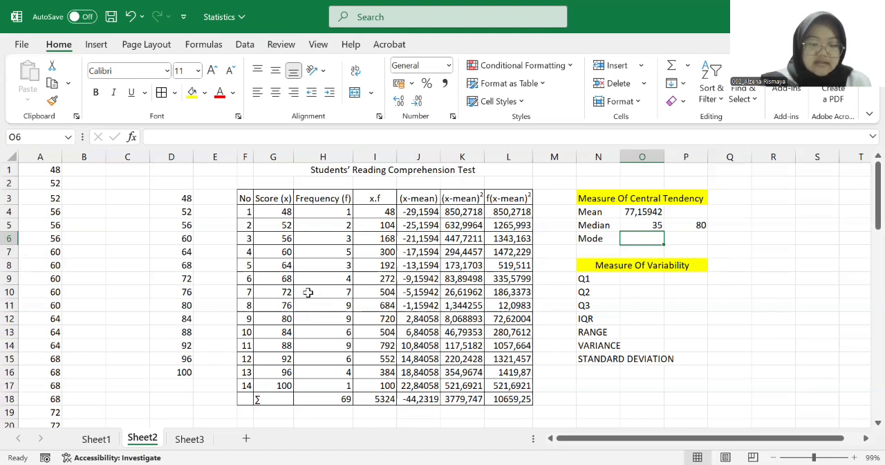
pyautogui.write('76,')
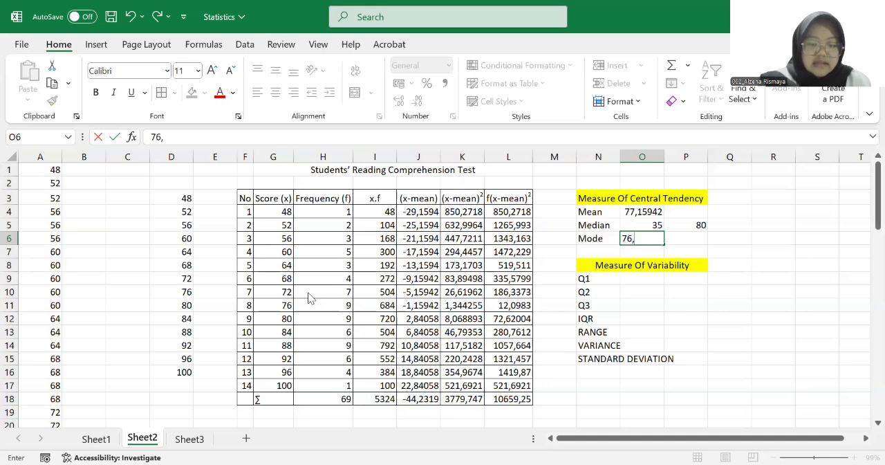
pyautogui.write('80, 88')
# Enter =1/4*(69+1) in cell P9 to calculate the position of Q1
pyautogui.click(688, 280)
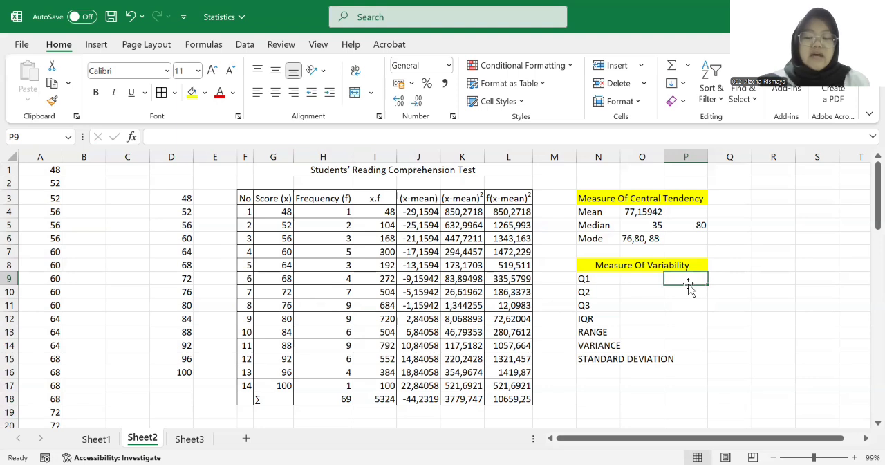
pyautogui.write('=')
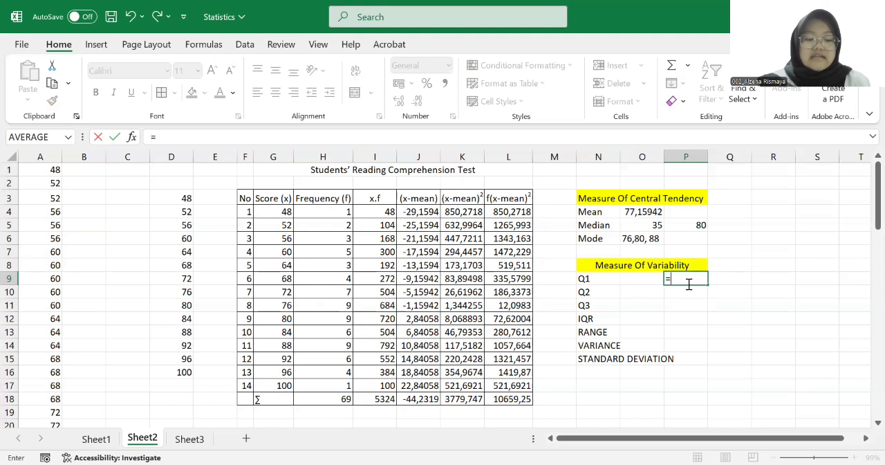
pyautogui.write('1/')
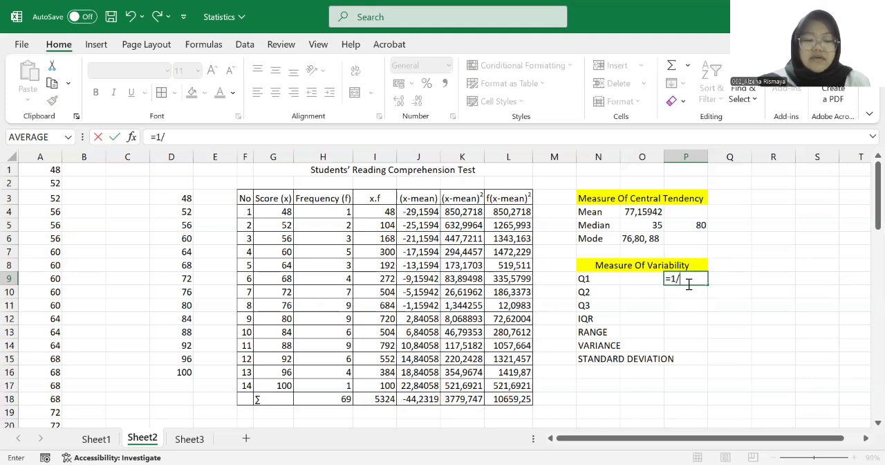
pyautogui.write('4*')
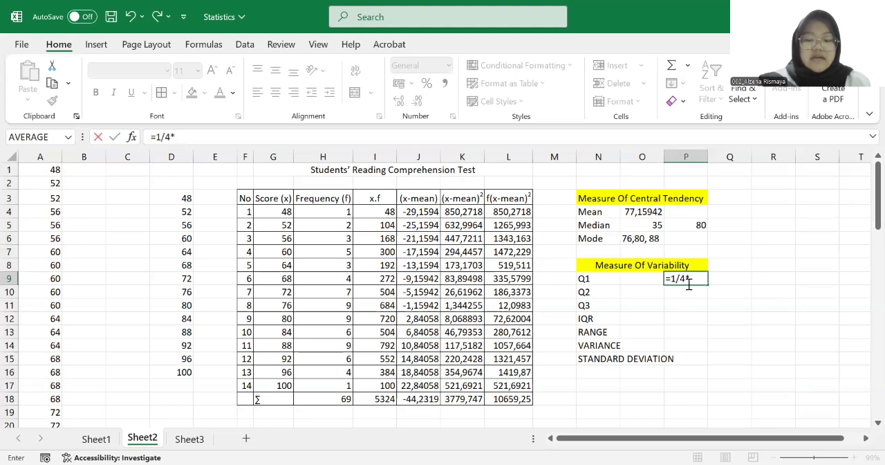
pyautogui.write('(6')
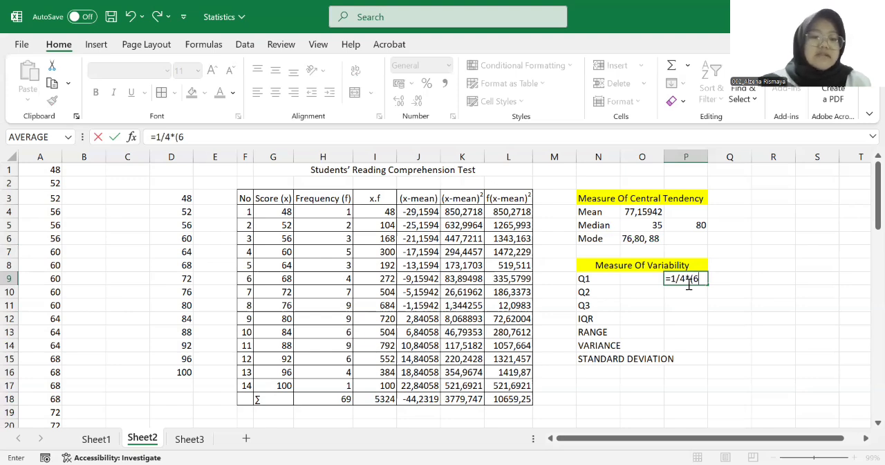
pyautogui.write('9+1)')
pyautogui.press('Return')
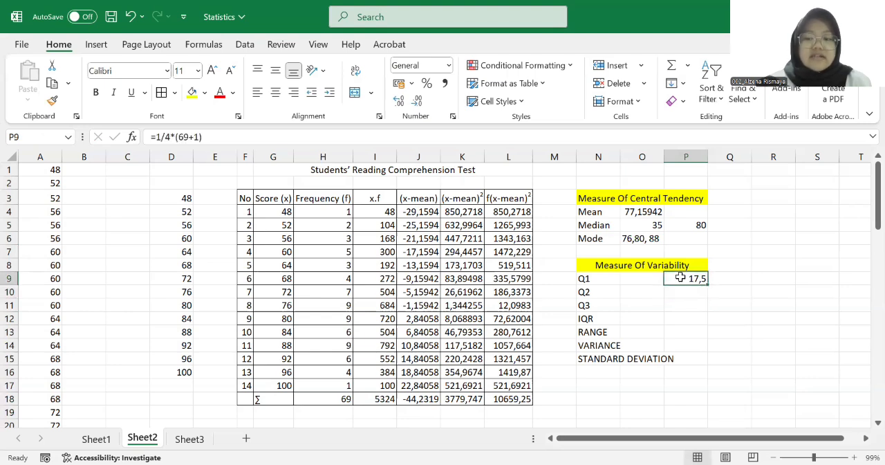
pyautogui.click(693, 292)
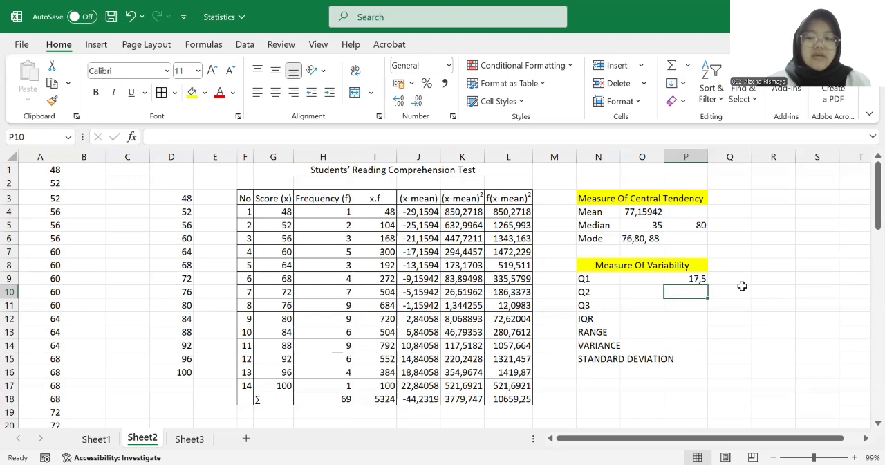
# Enter =1/2*(70) in cell P10 to calculate the position of Q2
pyautogui.write('=')
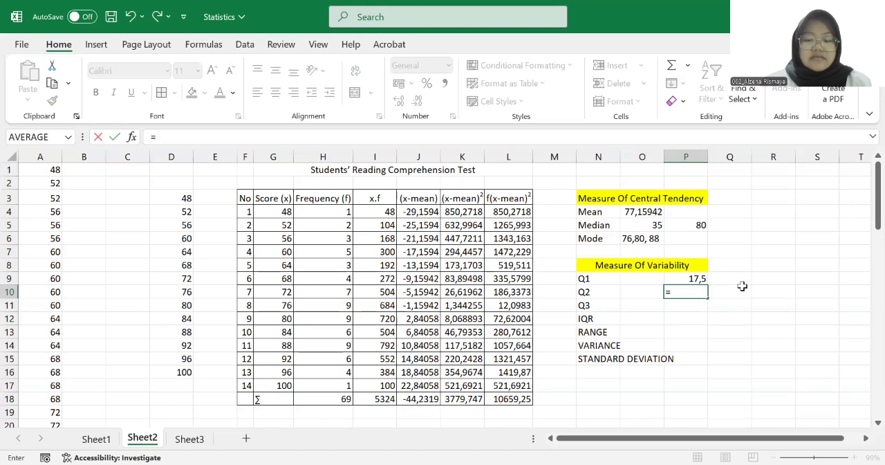
pyautogui.write('1/2*')
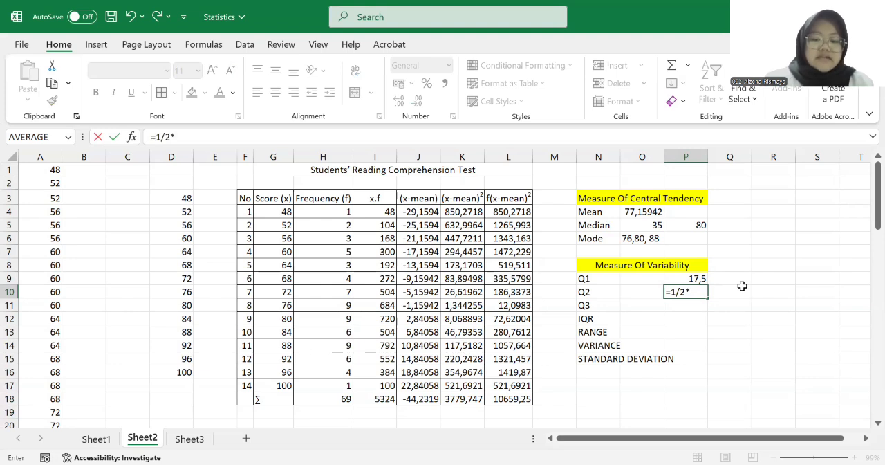
pyautogui.write('(70)')
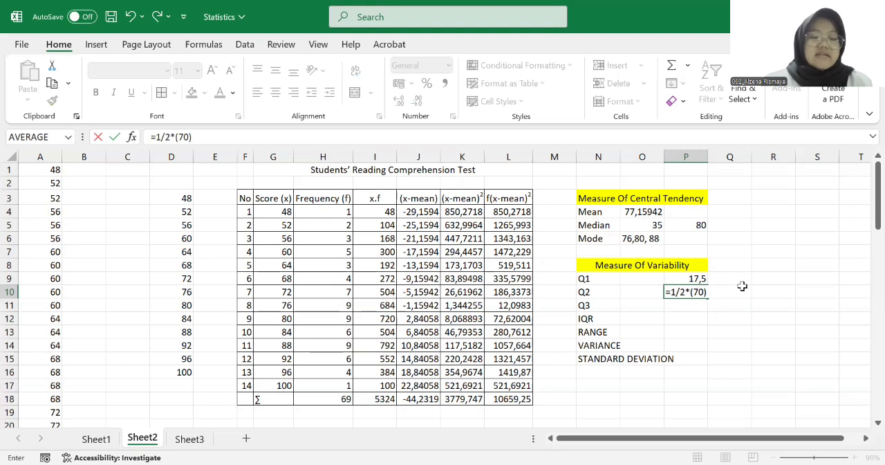
pyautogui.press('Return')
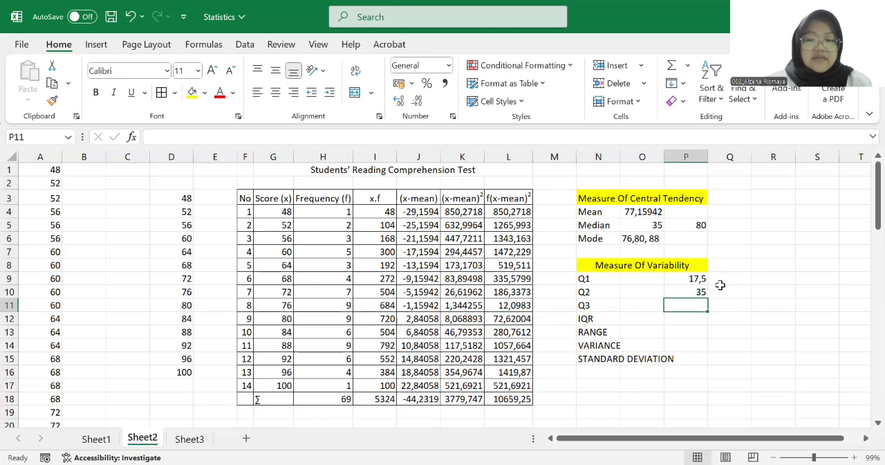
# Enter =3/4*(70) in cell P11 to calculate the position of Q3
pyautogui.write('=')
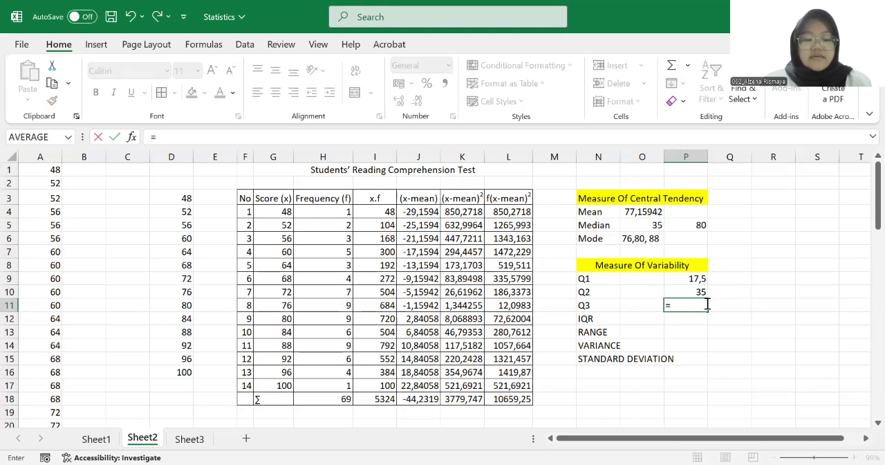
pyautogui.write('3')
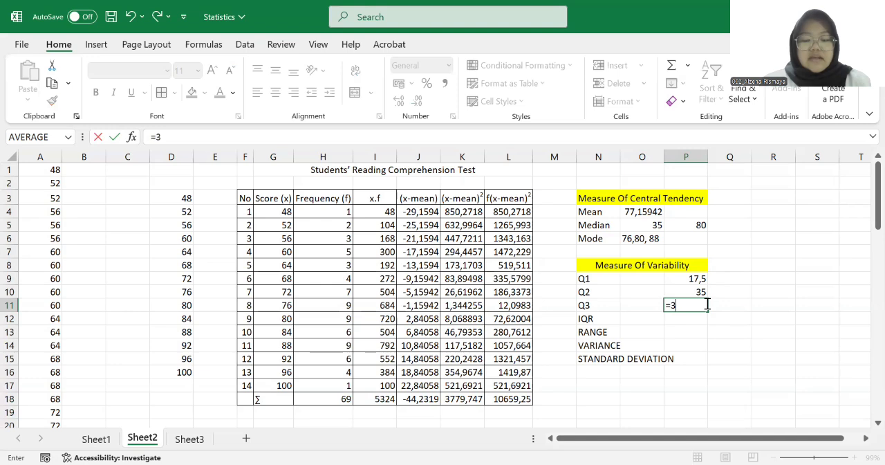
pyautogui.write('/4*')
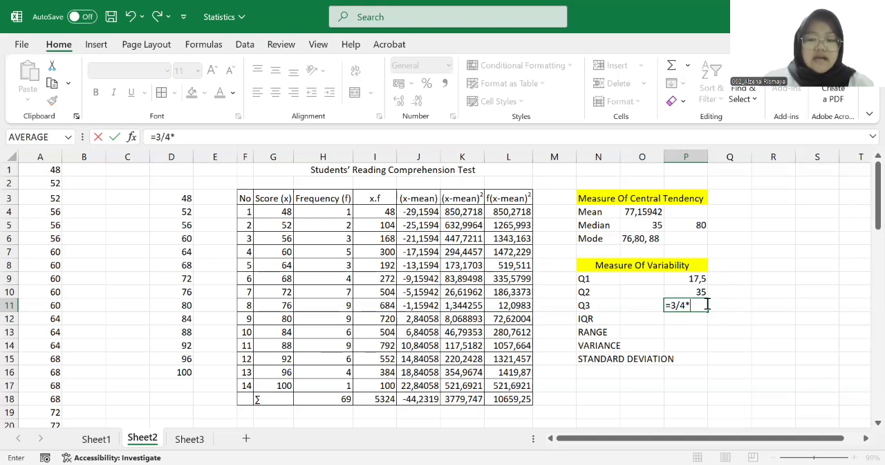
pyautogui.write('(70)')
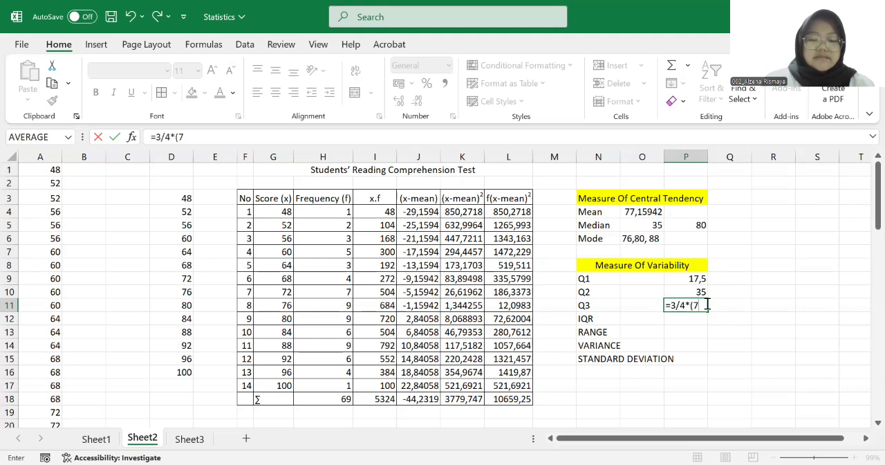
pyautogui.press('Return')
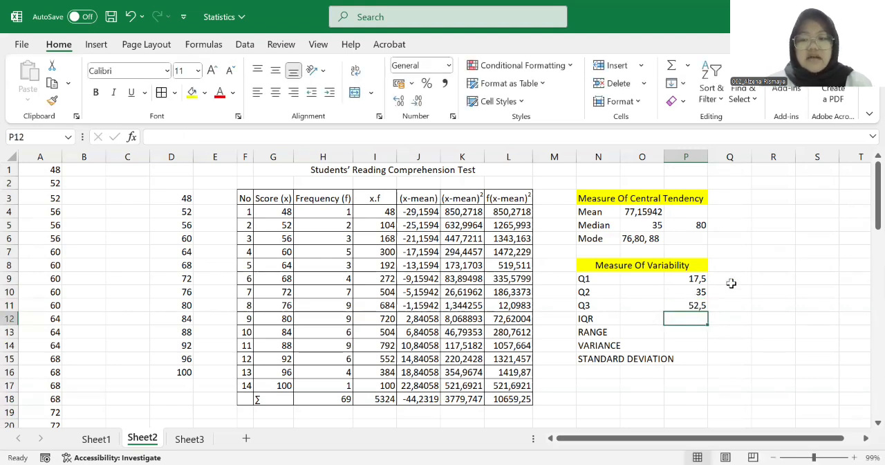
# Count the frequencies cumulatively from H4 to H9 to locate Q1, and enter the scores 68 for Q1 in Q9 and 80 for Q2 in Q10
pyautogui.click(730, 278)
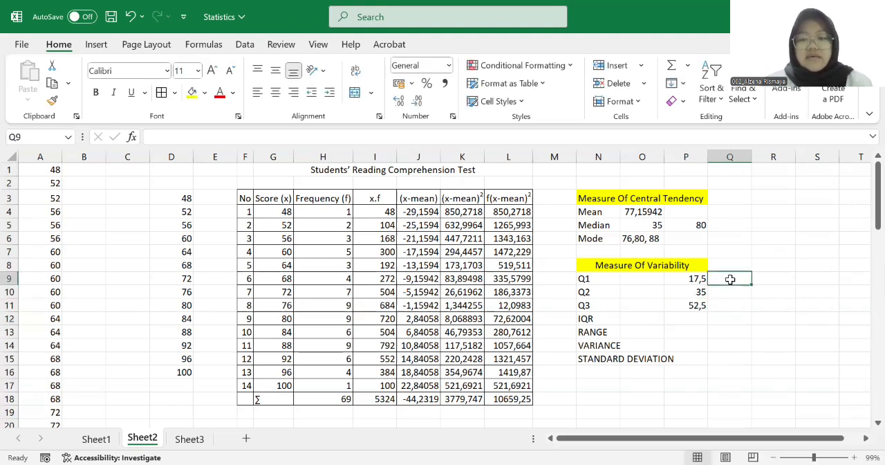
pyautogui.click(317, 211)
pyautogui.hotkey('shift', 'Down')
pyautogui.hotkey('shift', 'Down')
pyautogui.hotkey('shift', 'Down')
pyautogui.hotkey('shift', 'Down')
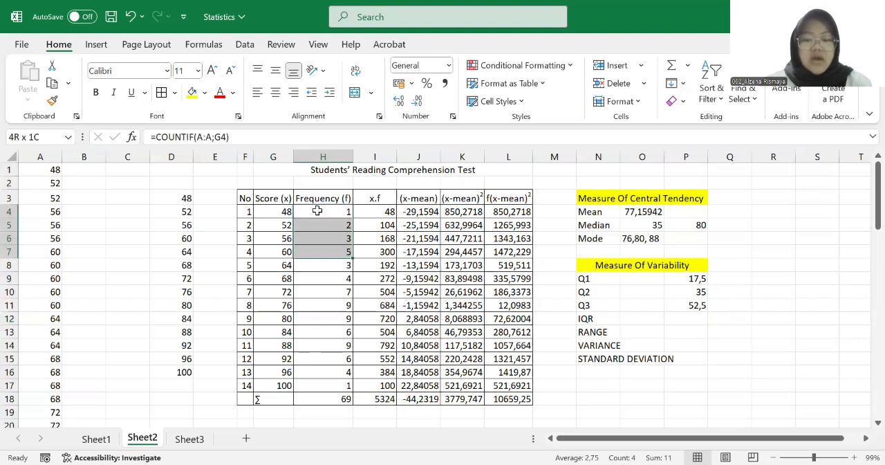
pyautogui.hotkey('shift', 'Down')
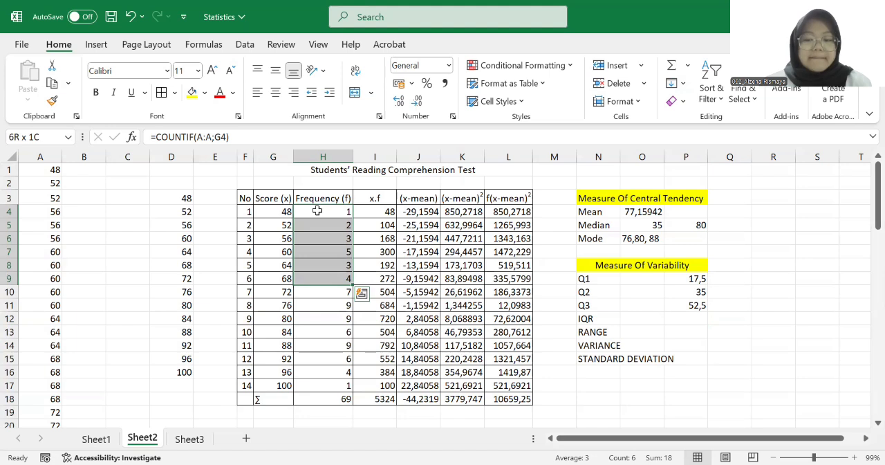
pyautogui.click(273, 279)
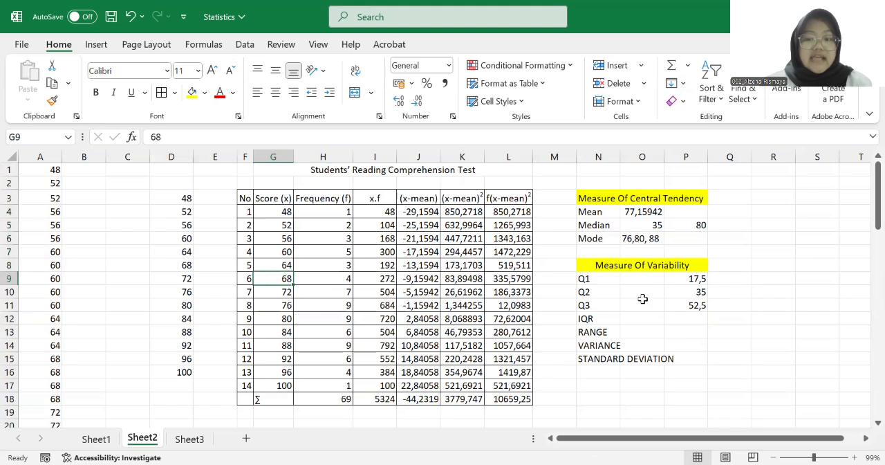
pyautogui.click(735, 279)
pyautogui.write('68')
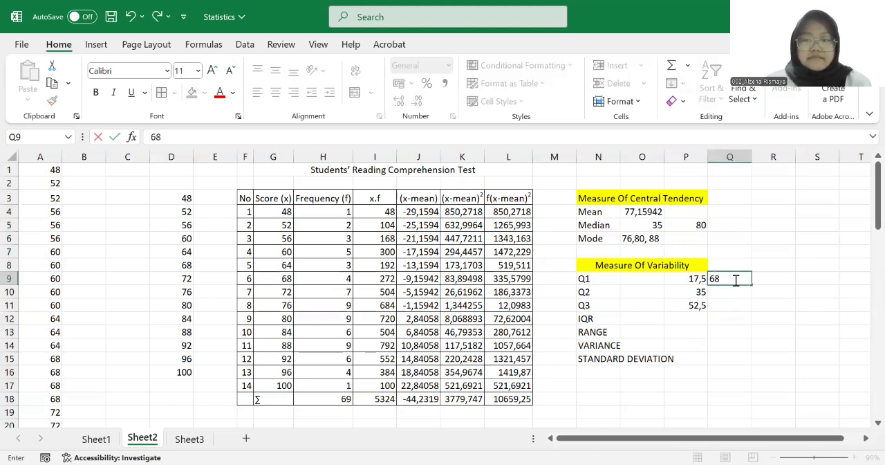
pyautogui.press('Return')
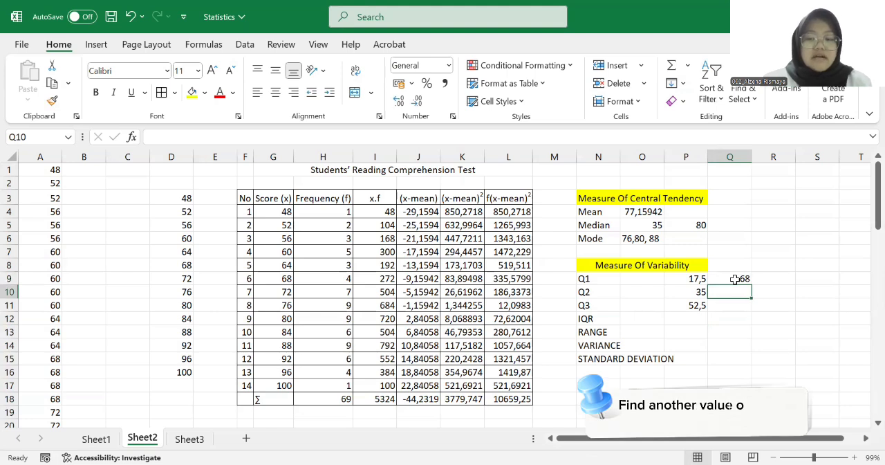
pyautogui.write('80')
pyautogui.press('Return')
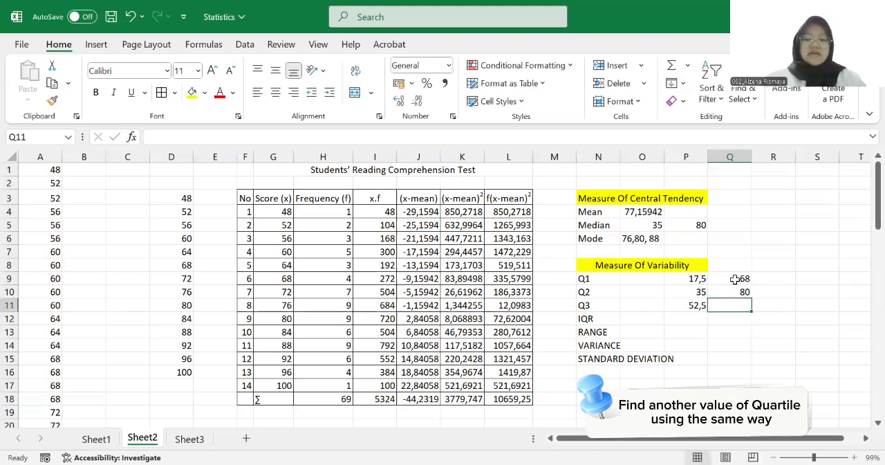
# Count the frequencies cumulatively from H4 to H14 to locate Q3, and enter its score 88 in cell Q11
pyautogui.click(320, 214)
pyautogui.hotkey('shift', 'Down')
pyautogui.hotkey('shift', 'Down')
pyautogui.hotkey('shift', 'Down')
pyautogui.hotkey('shift', 'Down')
pyautogui.hotkey('shift', 'Down')
pyautogui.hotkey('shift', 'Down')
pyautogui.hotkey('shift', 'Down')
pyautogui.hotkey('shift', 'Down')
pyautogui.hotkey('shift', 'Down')
pyautogui.hotkey('shift', 'Down')
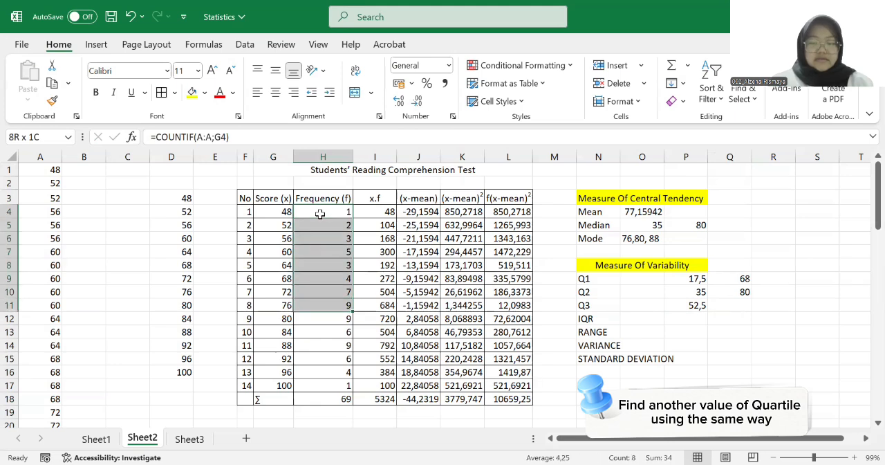
pyautogui.click(275, 347)
pyautogui.click(730, 306)
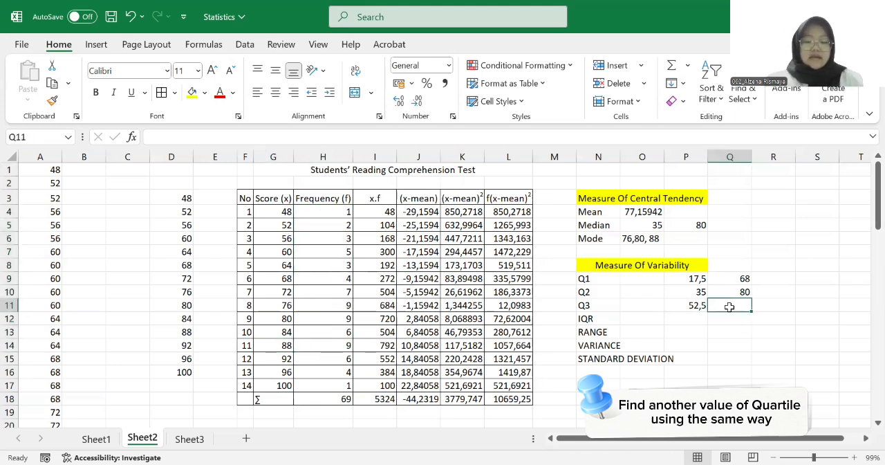
pyautogui.write('88')
pyautogui.press('Return')
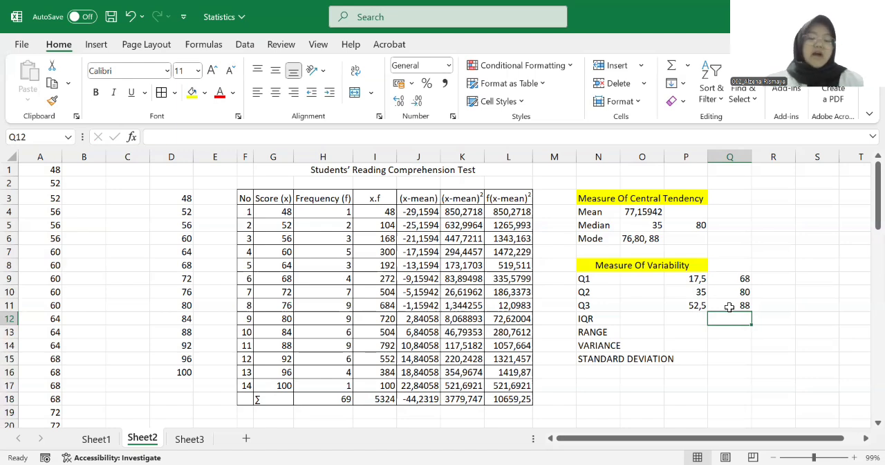
# Calculate the IQR in cell Q12 with the formula =Q11-Q9, subtracting the Q1 score from the Q3 score
pyautogui.write('=')
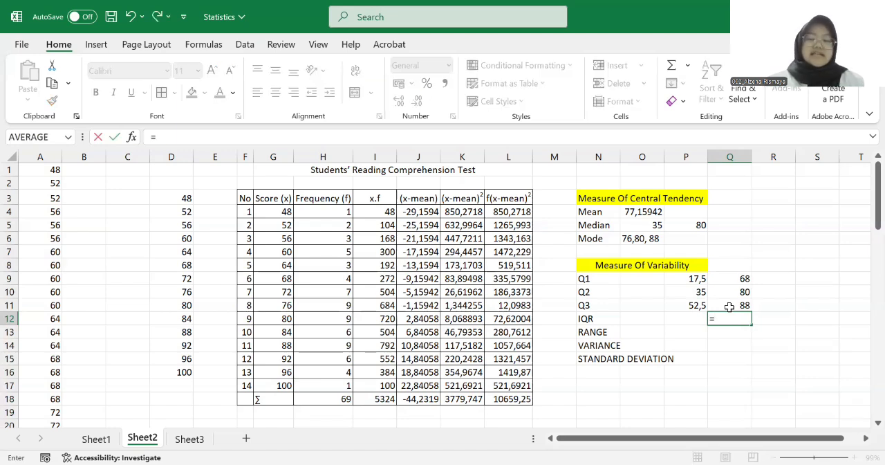
pyautogui.click(739, 305)
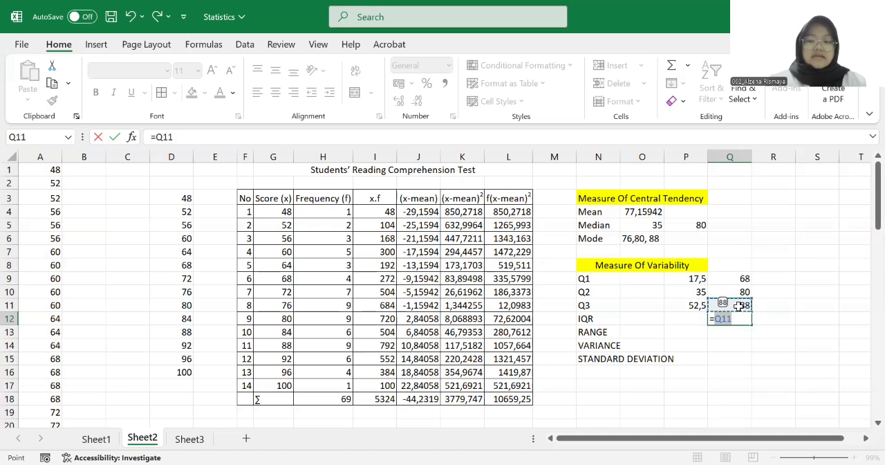
pyautogui.write('-')
pyautogui.press('Up')
pyautogui.press('Up')
pyautogui.press('Up')
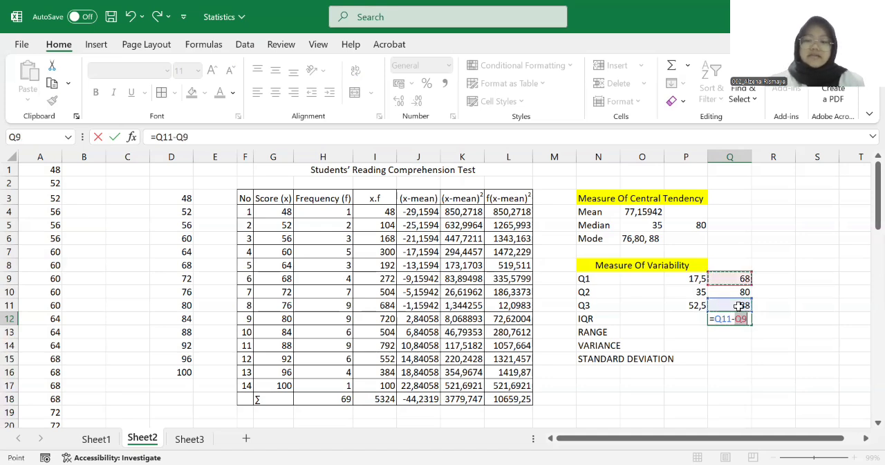
pyautogui.press('Return')
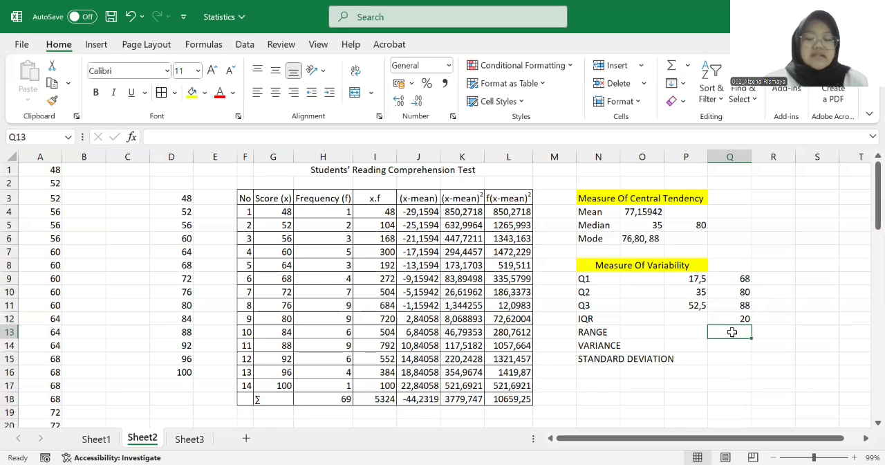
# Calculate the range in cell Q13 with =G17-G4, subtracting the lowest score from the highest
pyautogui.write('=')
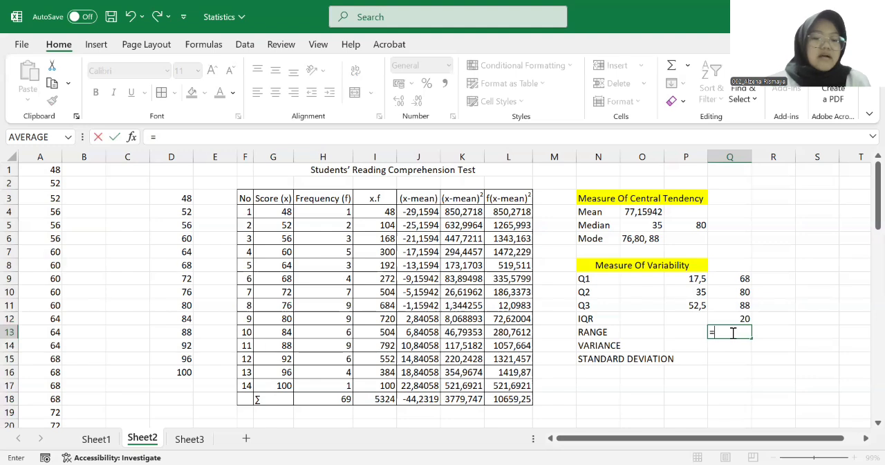
pyautogui.click(273, 387)
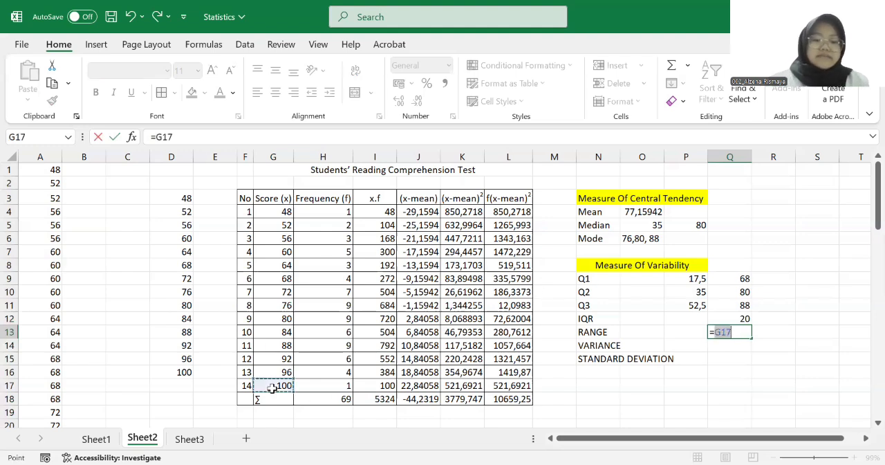
pyautogui.write('-')
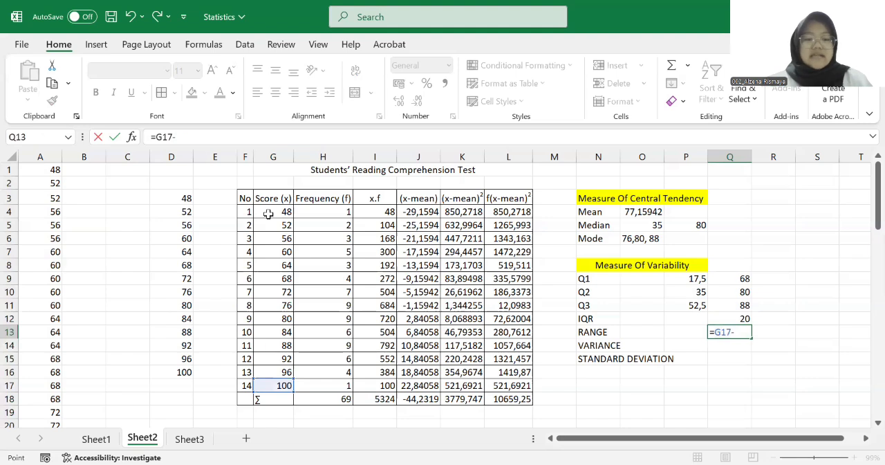
pyautogui.click(268, 214)
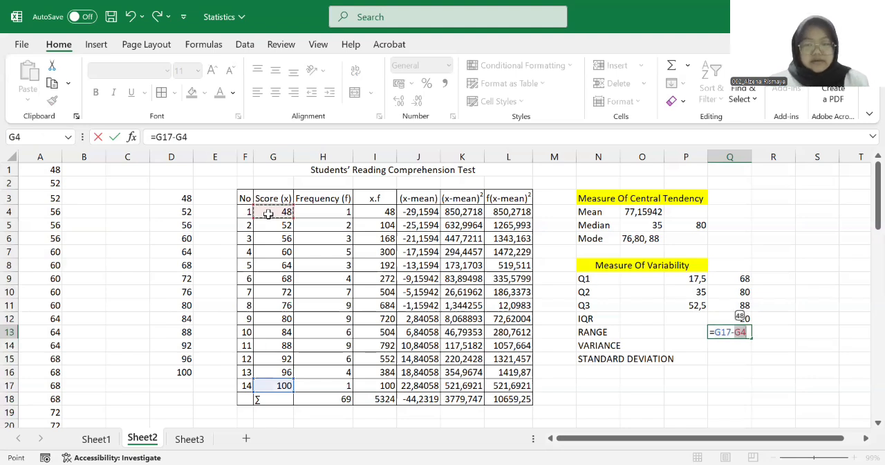
pyautogui.press('Return')
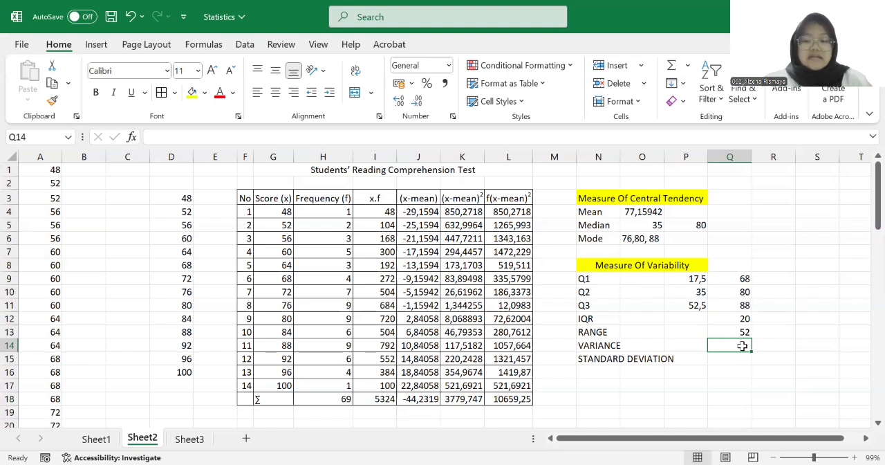
# Calculate the variance in cell Q14 with =L18/(69-1), dividing the f(x-mean)² total by the number of scores minus one
pyautogui.write('=')
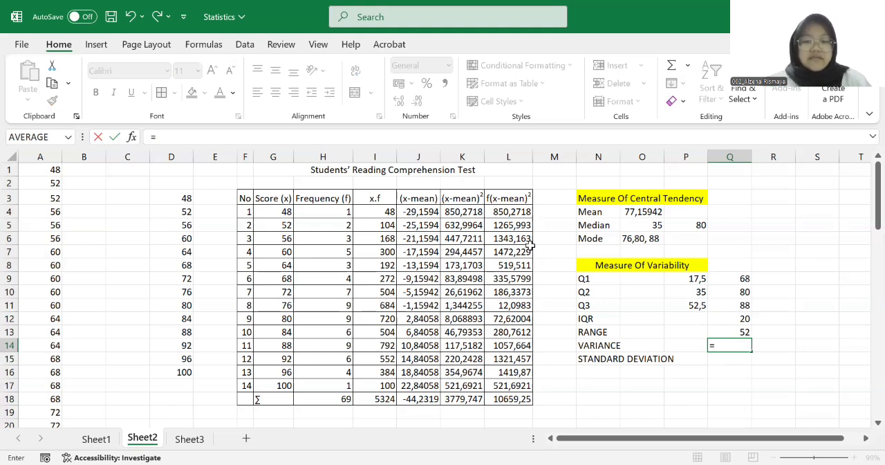
pyautogui.click(512, 400)
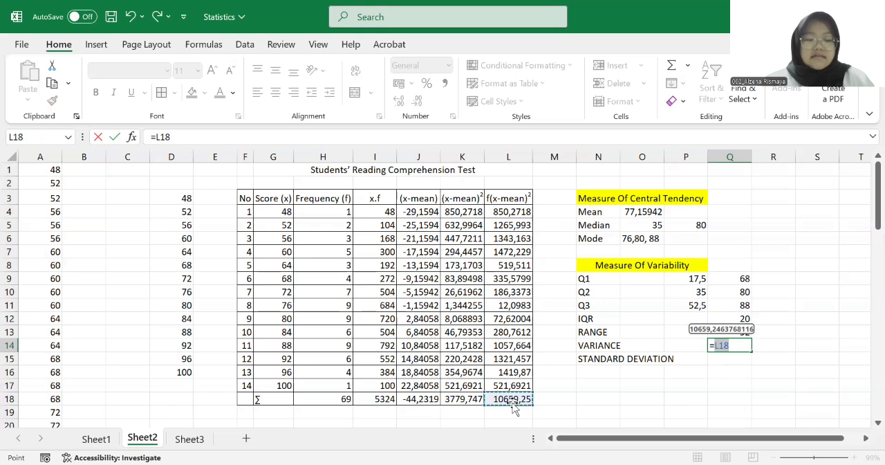
pyautogui.write('/(')
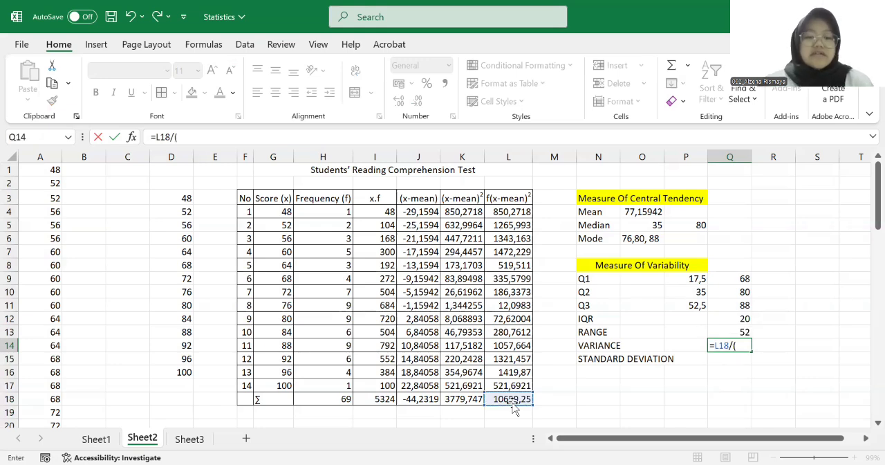
pyautogui.write('69')
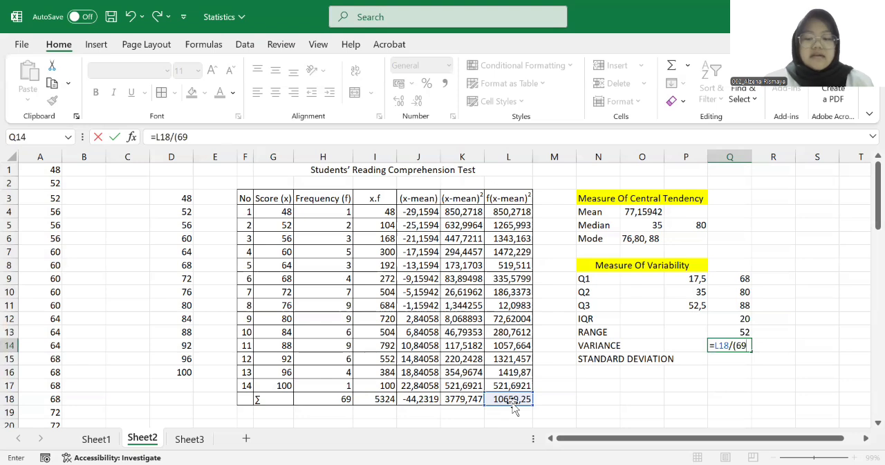
pyautogui.write('-1')
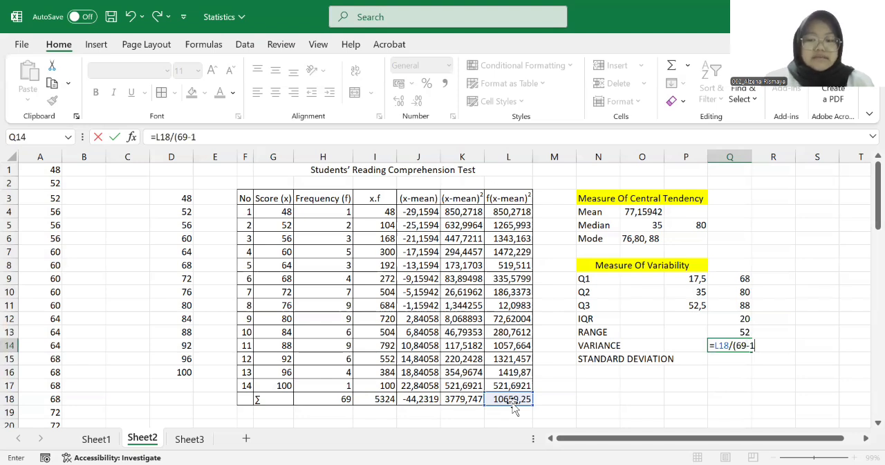
pyautogui.press('Return')
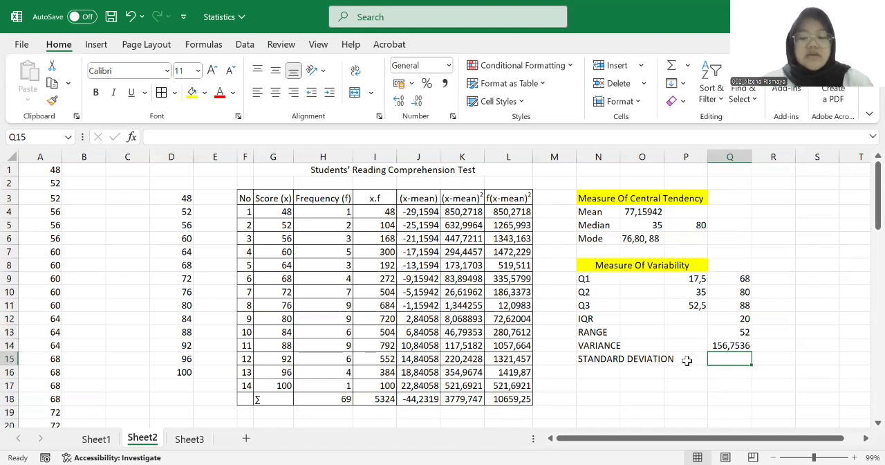
# Calculate the standard deviation in cell Q15 as the square root of the variance in Q14
pyautogui.write('=')
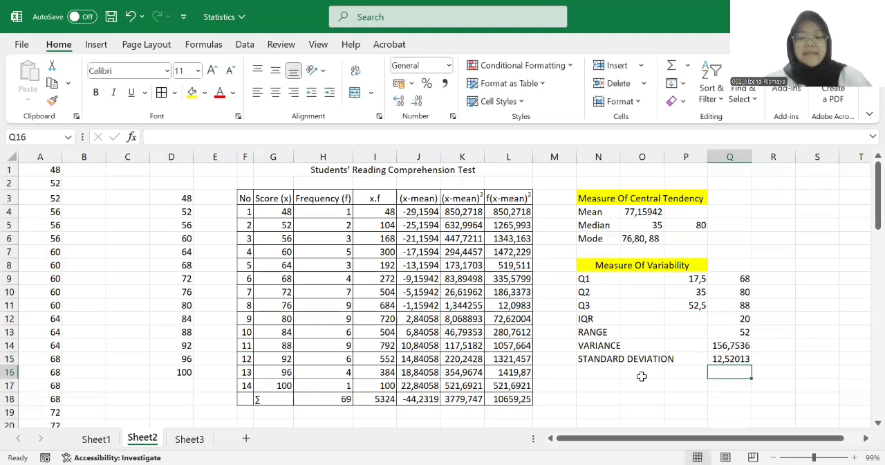
pyautogui.click(642, 375)
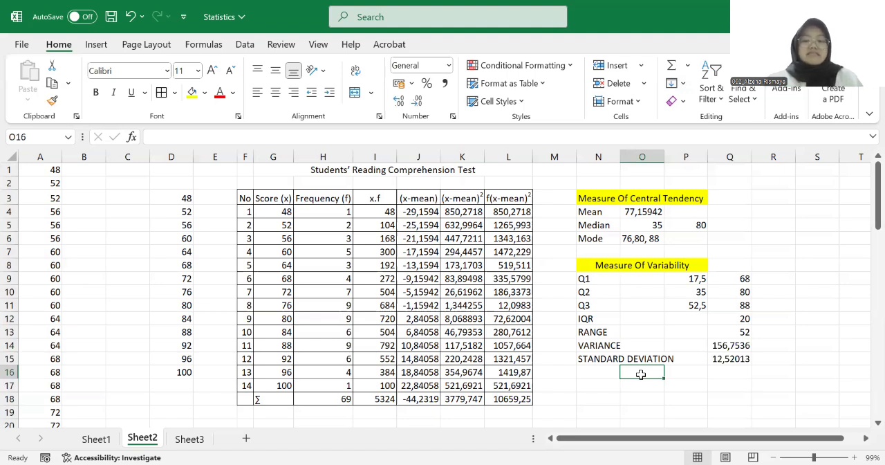
pyautogui.click(599, 384)
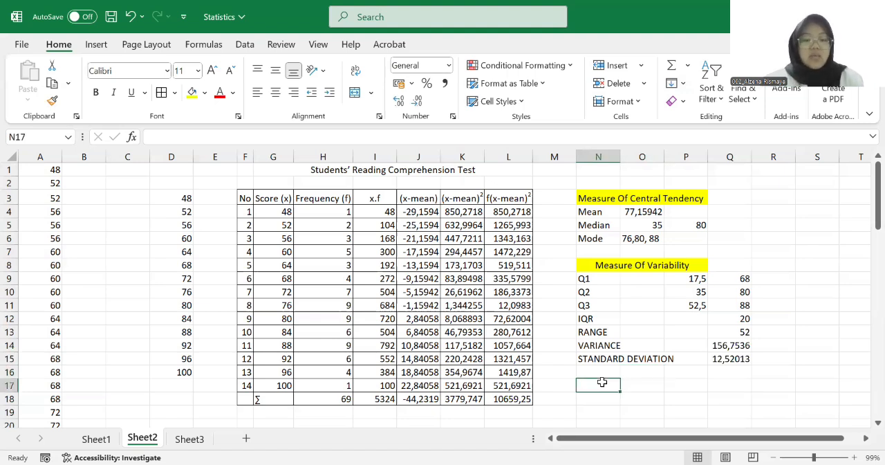
# Insert a recommended scatter chart with straight lines and markers from the scores and frequencies in G4:H17
pyautogui.click(278, 215)
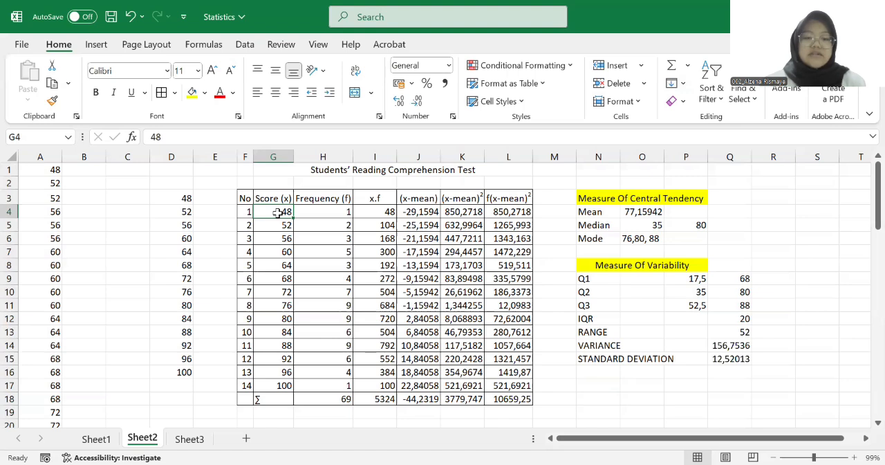
pyautogui.hotkey('shift', 'Right')
pyautogui.hotkey('shift', 'Down')
pyautogui.hotkey('shift', 'Down')
pyautogui.hotkey('shift', 'Down')
pyautogui.hotkey('shift', 'Down')
pyautogui.hotkey('shift', 'Down')
pyautogui.hotkey('shift', 'Down')
pyautogui.hotkey('shift', 'Down')
pyautogui.hotkey('shift', 'Down')
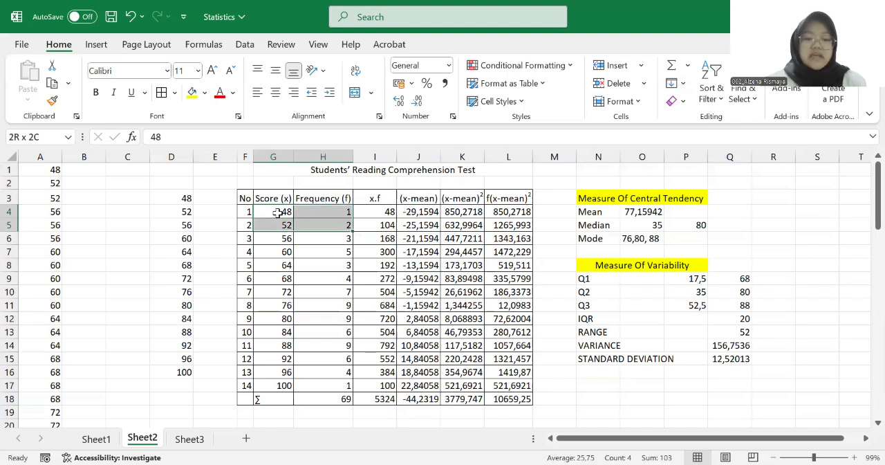
pyautogui.hotkey('shift', 'Down')
pyautogui.hotkey('shift', 'Down')
pyautogui.hotkey('shift', 'Down')
pyautogui.hotkey('shift', 'Down')
pyautogui.hotkey('shift', 'Down')
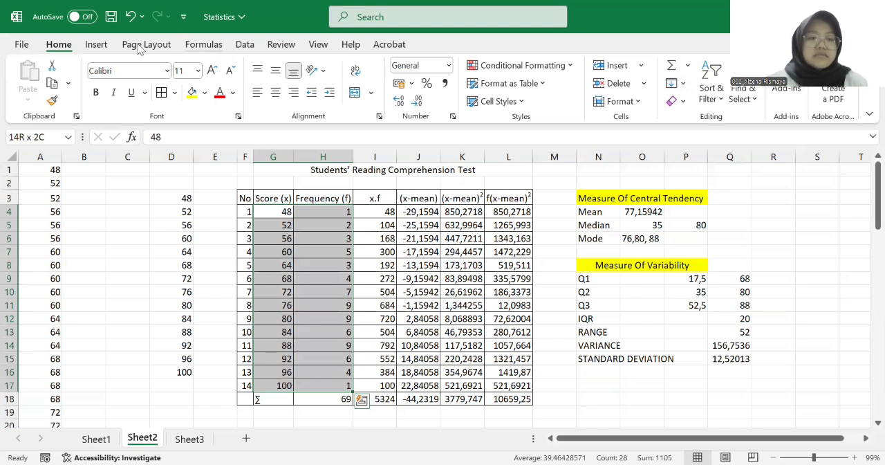
pyautogui.click(100, 43)
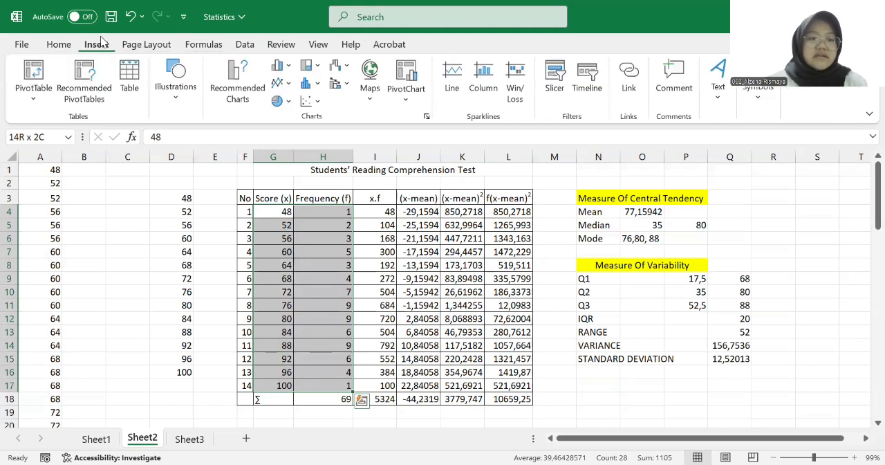
pyautogui.click(230, 80)
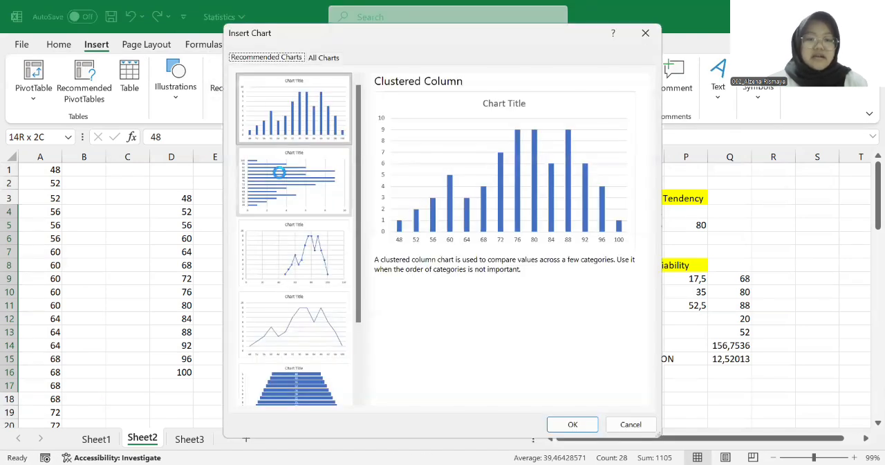
pyautogui.click(296, 237)
pyautogui.click(569, 424)
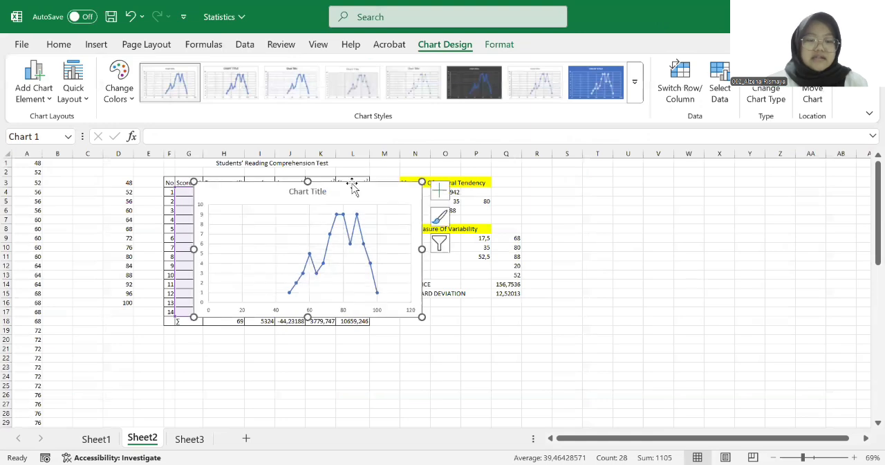
# Move the chart off the frequency table to the empty area around columns S to Z, beside the measures, and deselect it
pyautogui.moveTo(363, 200); pyautogui.dragTo(715, 180)
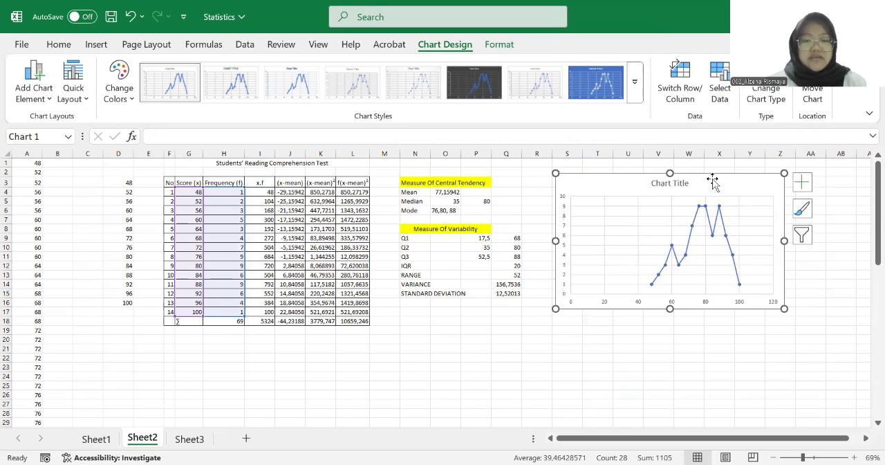
pyautogui.click(462, 322)
pyautogui.click(416, 364)
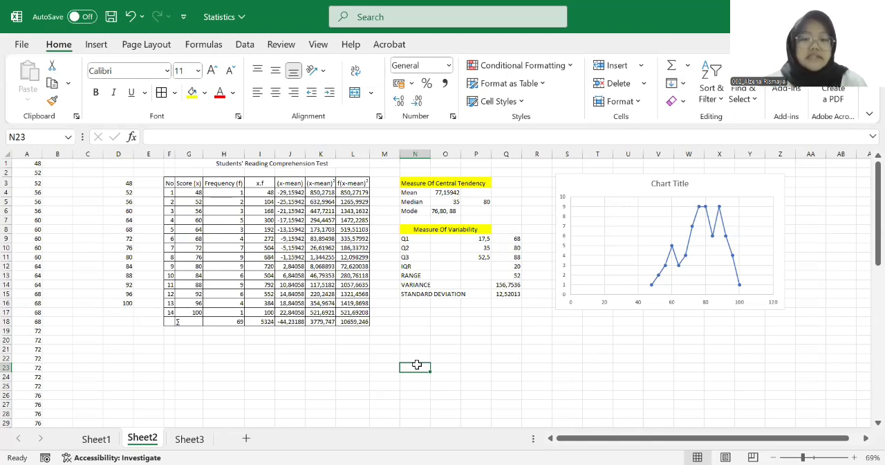
pyautogui.click(434, 337)
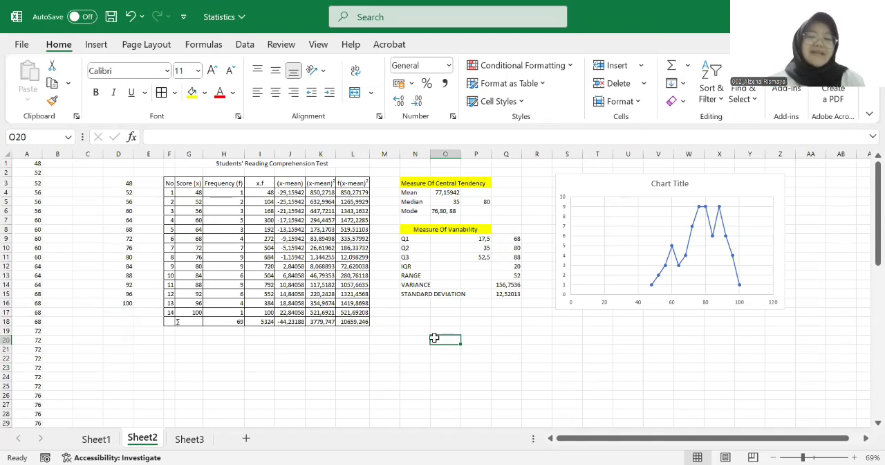